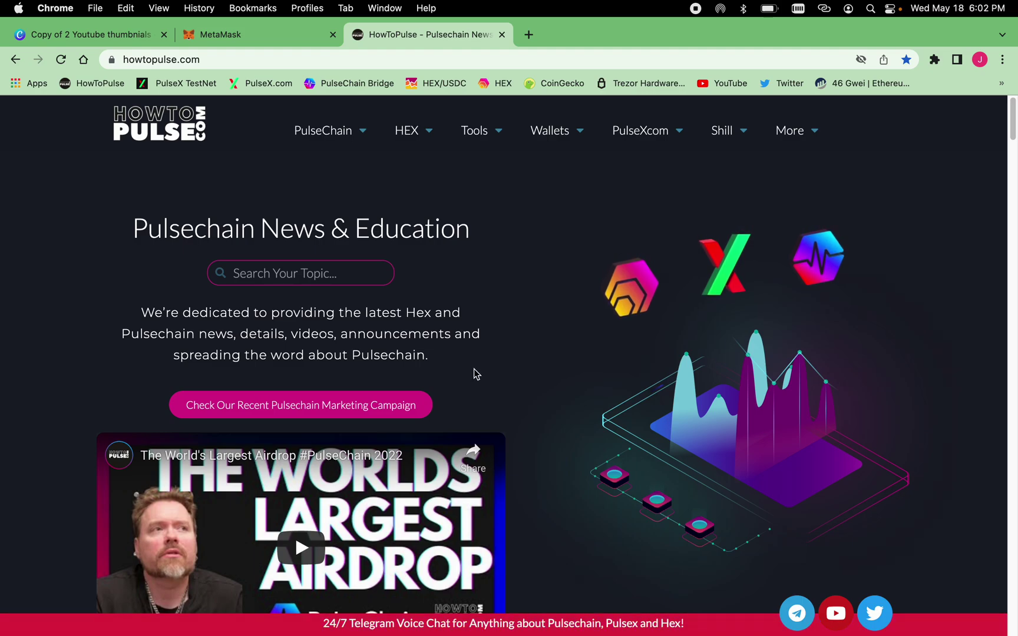
Switch from the HowToPulse site to the MetaMask wallet showing Account 1 with 0 TPLS.
click(268, 35)
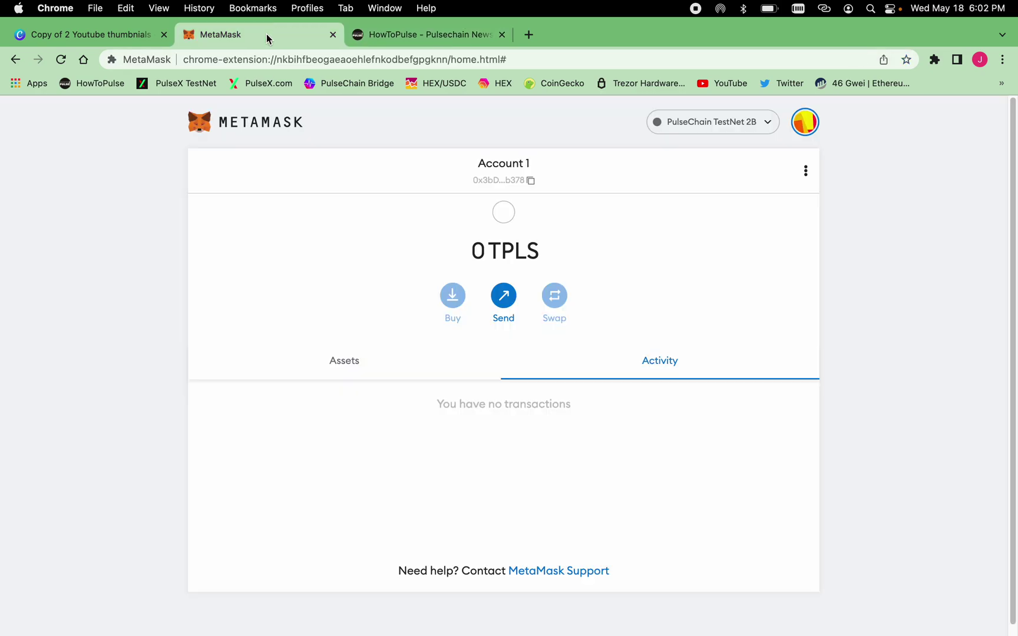
Connect the Trezor via Trezor Connect and add its first account as Trezor 1.
click(805, 133)
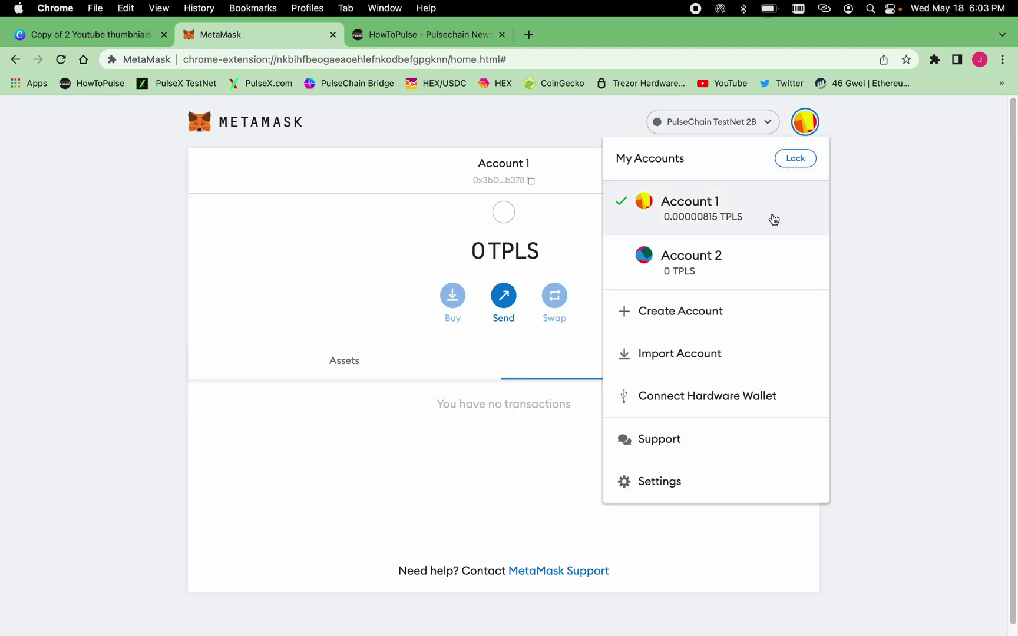
click(711, 394)
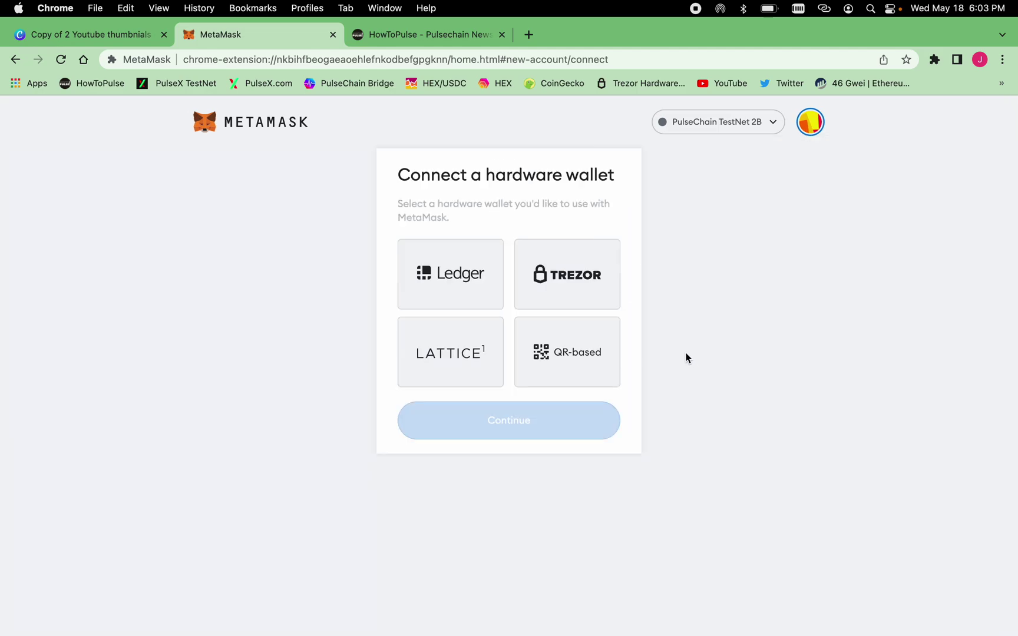
click(580, 292)
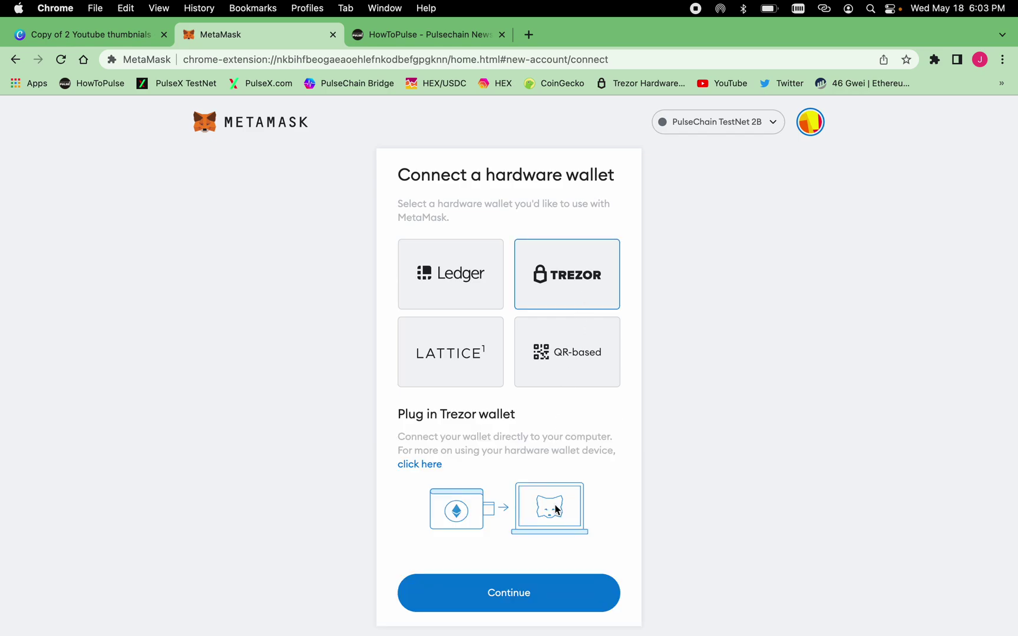
click(540, 590)
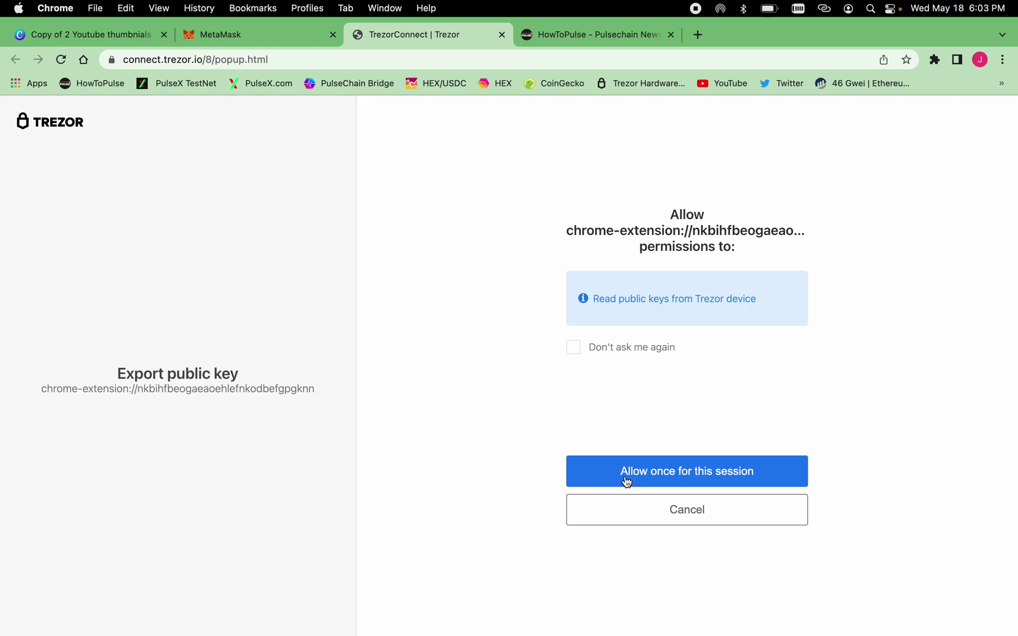
click(626, 478)
click(626, 479)
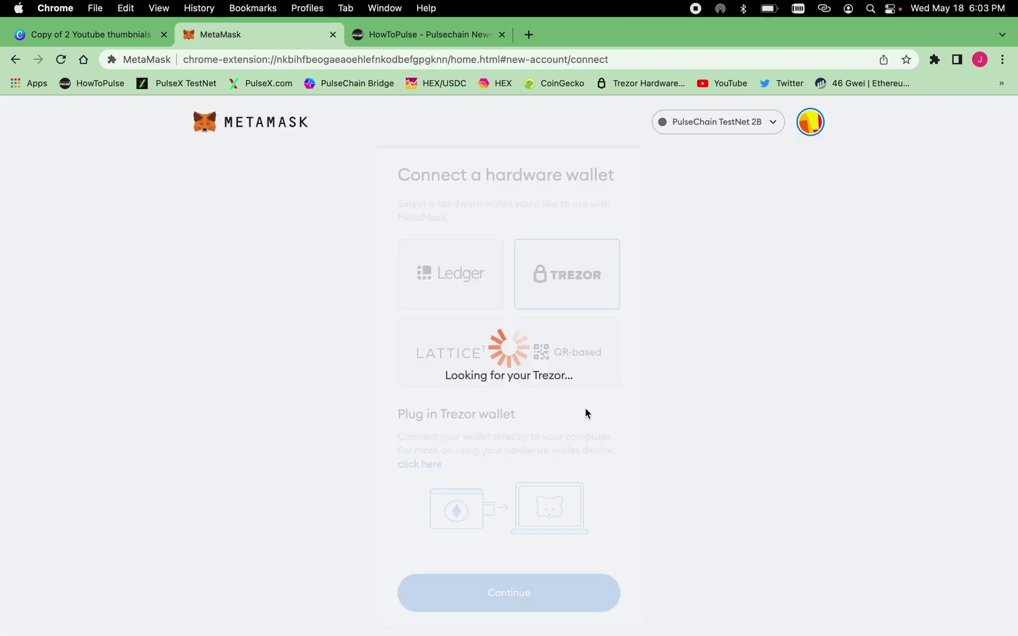
click(534, 360)
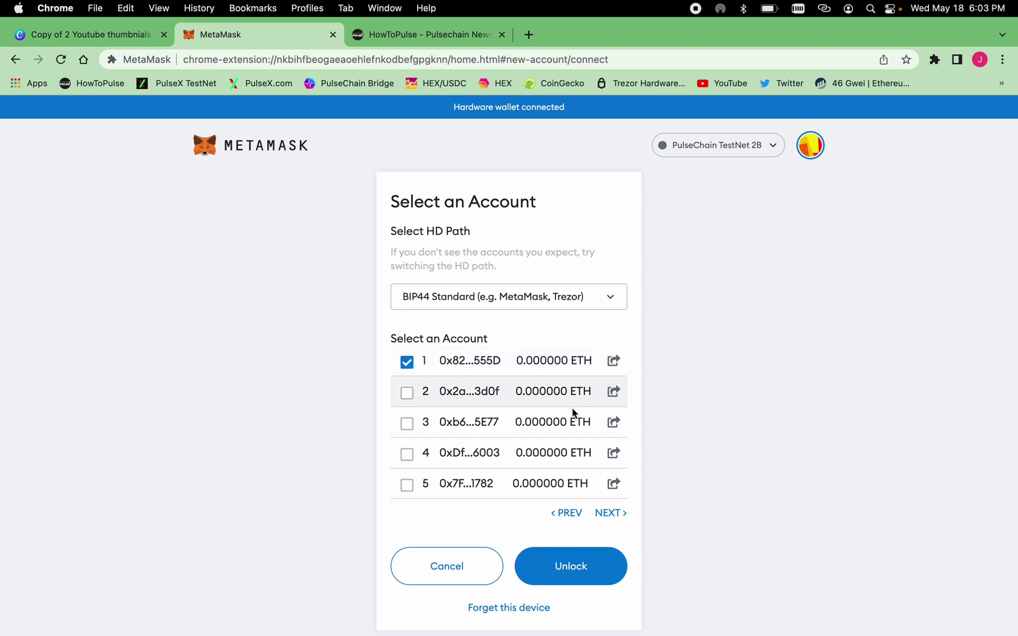
click(582, 569)
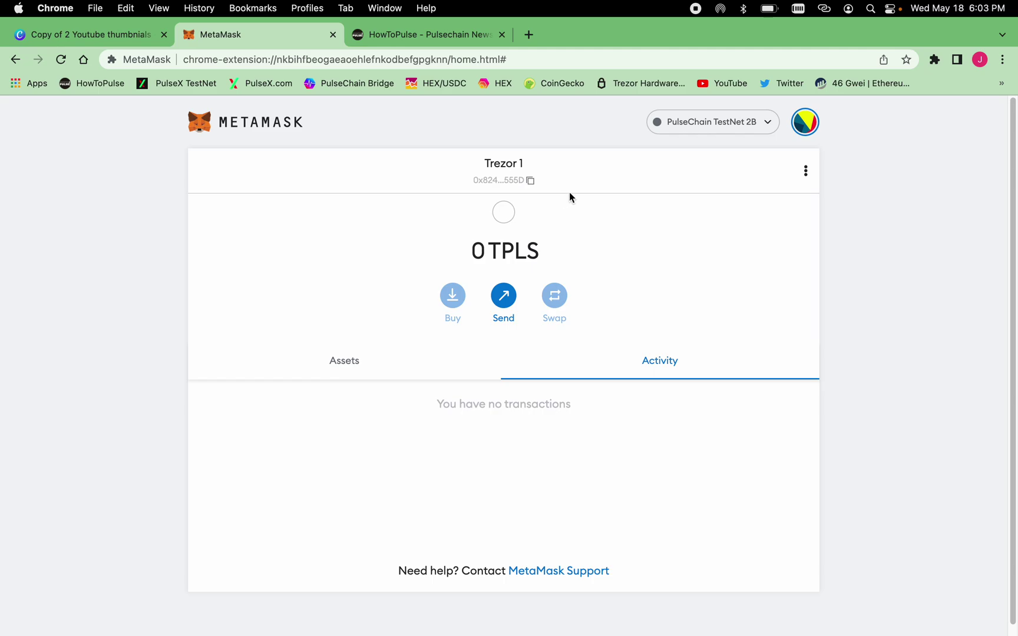
Review the account list, copy the Trezor 1 address, and reopen the account menu.
click(806, 123)
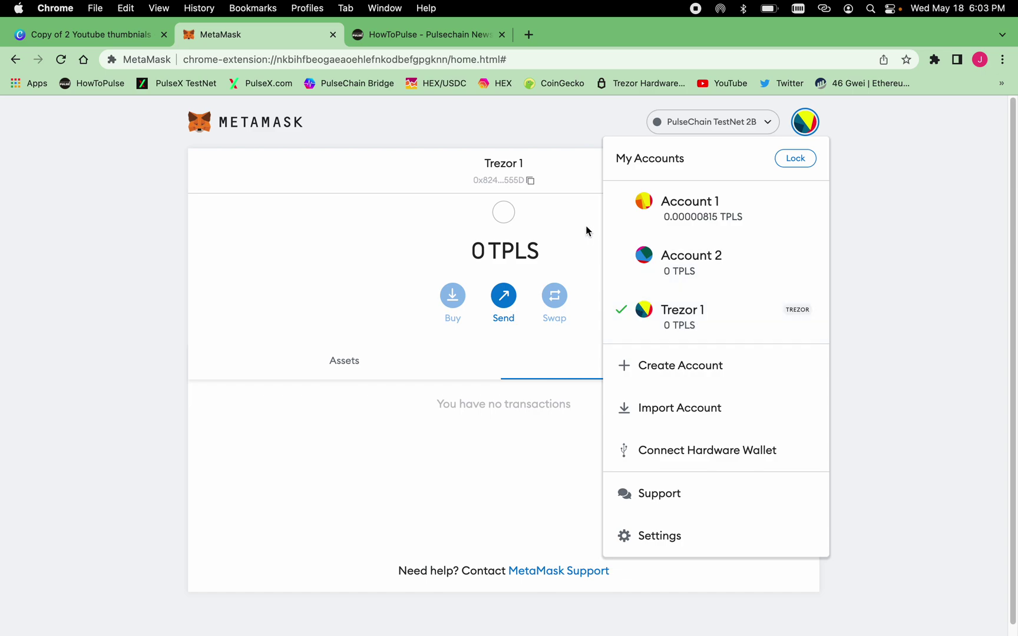
click(553, 219)
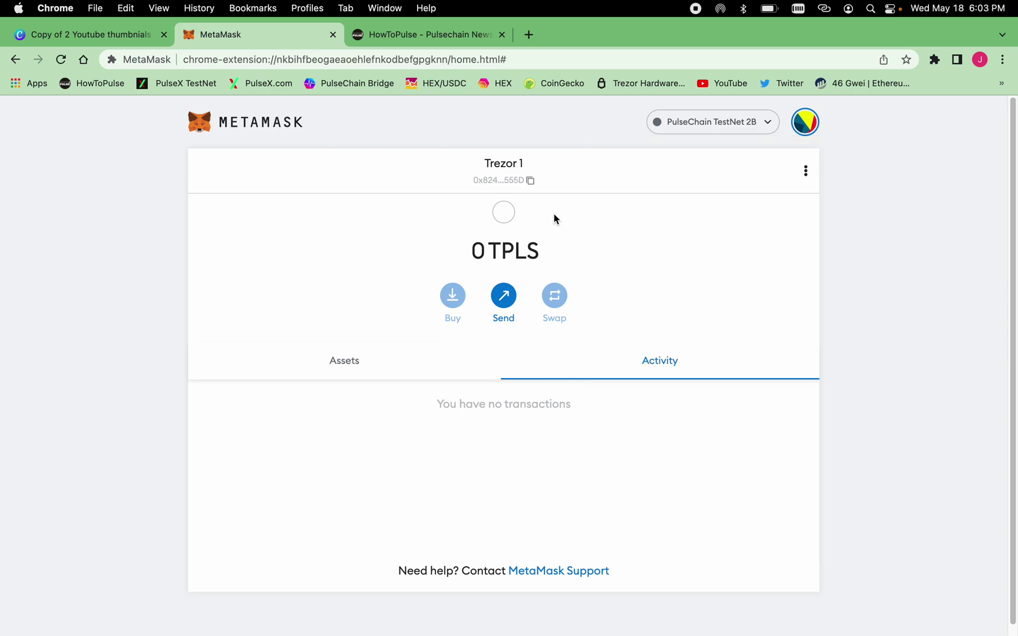
click(514, 181)
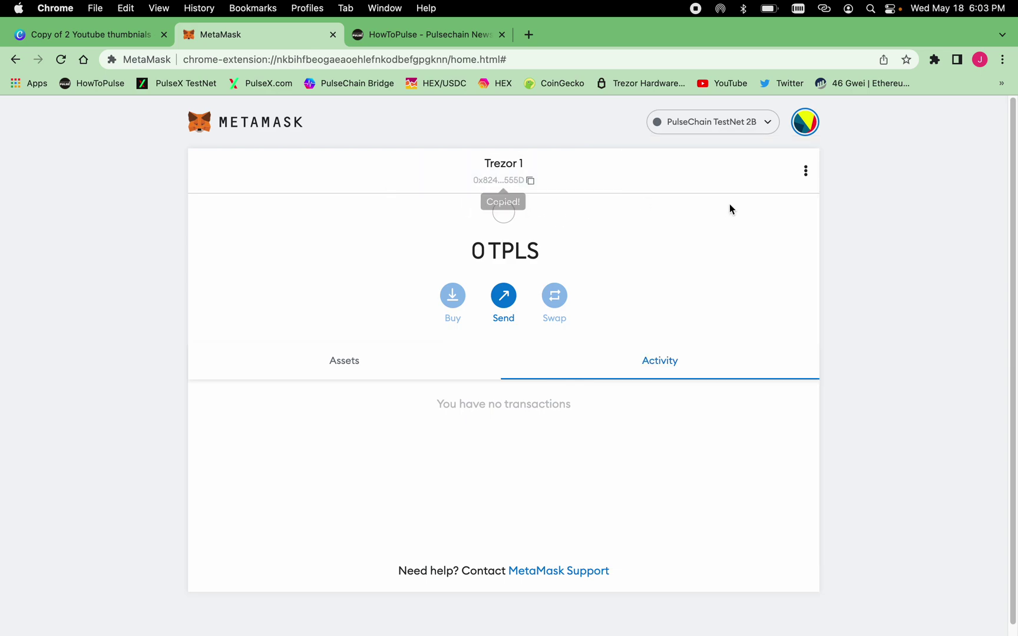
click(805, 133)
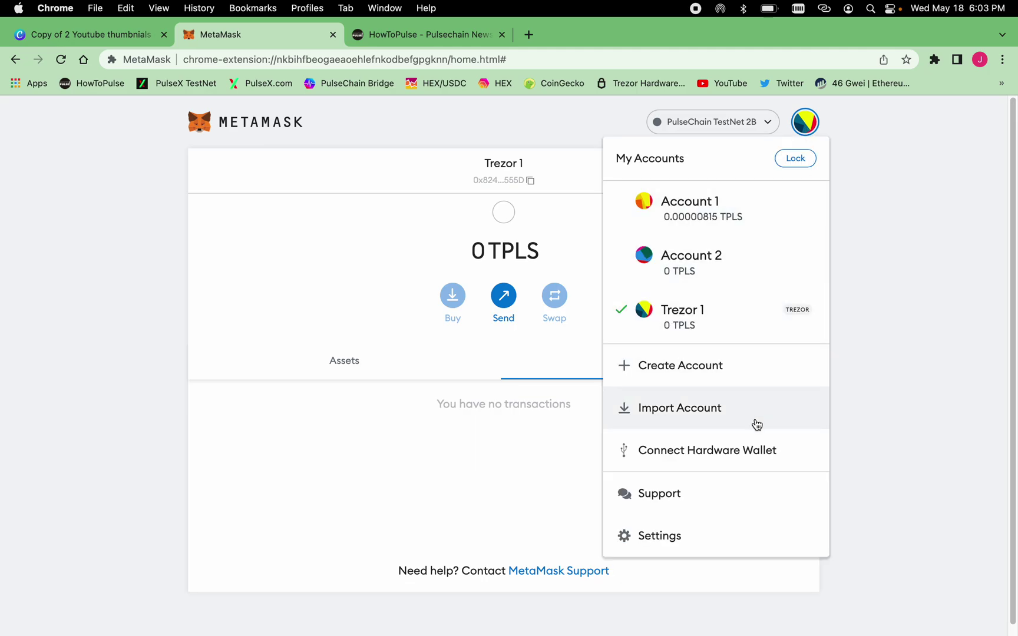
Save a new contact named 'Vault' with the pasted Trezor 1 address.
click(696, 535)
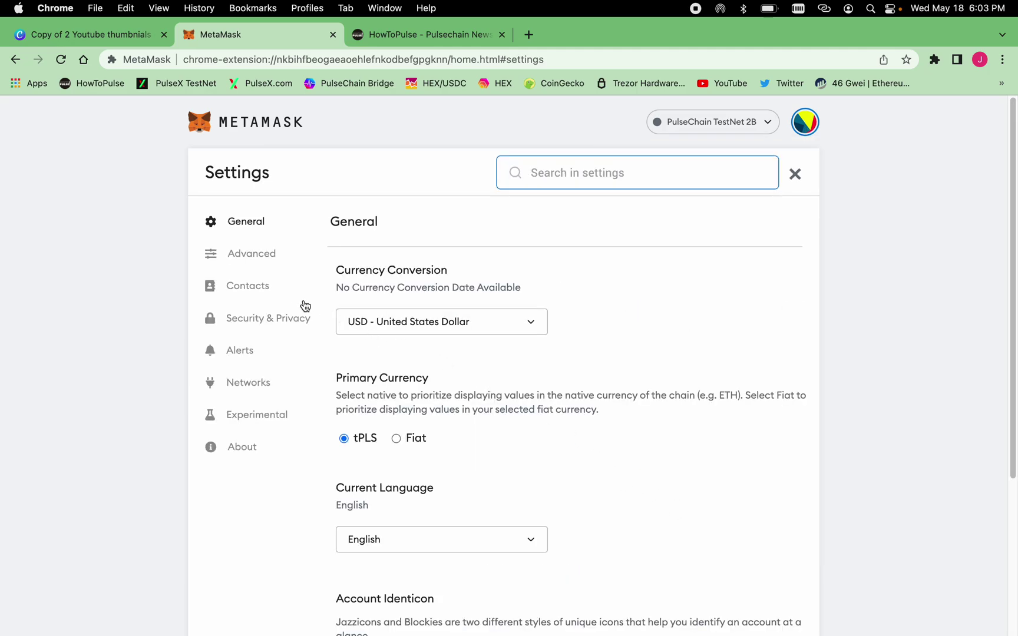
click(271, 288)
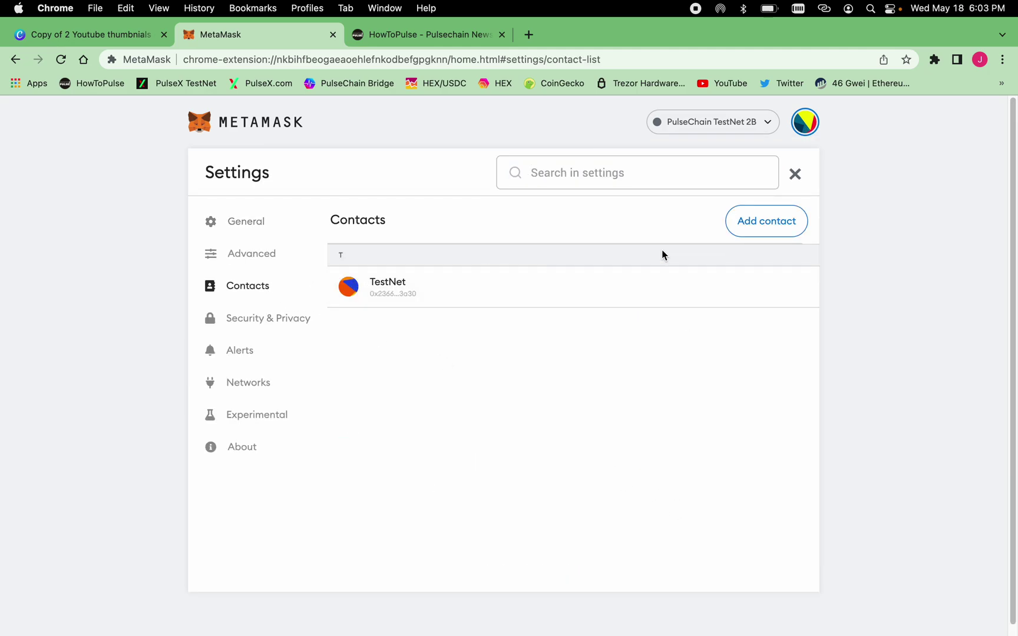
click(757, 229)
click(700, 301)
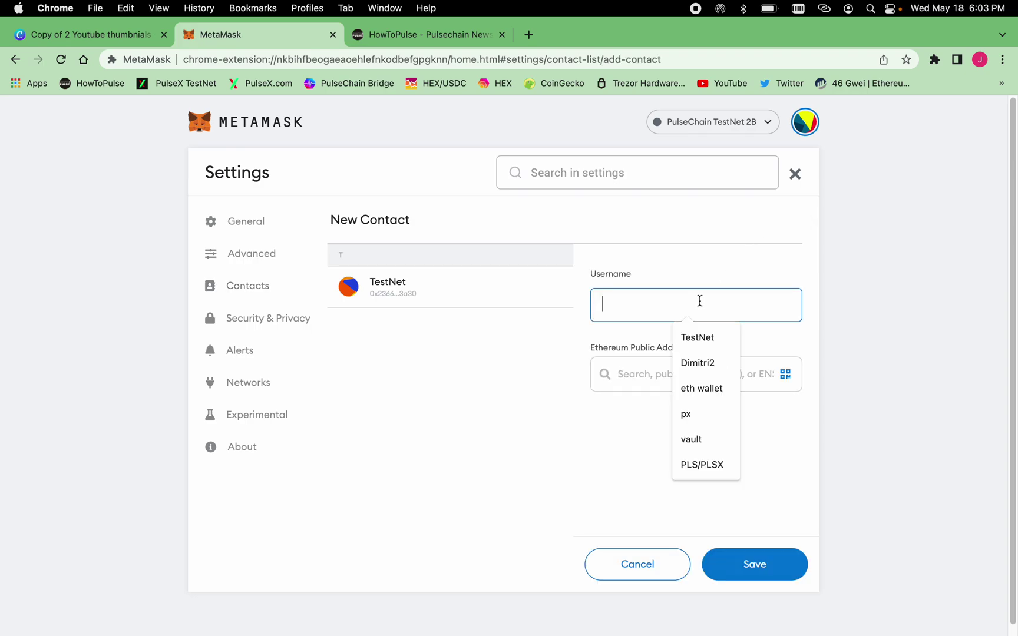
text(Vault)
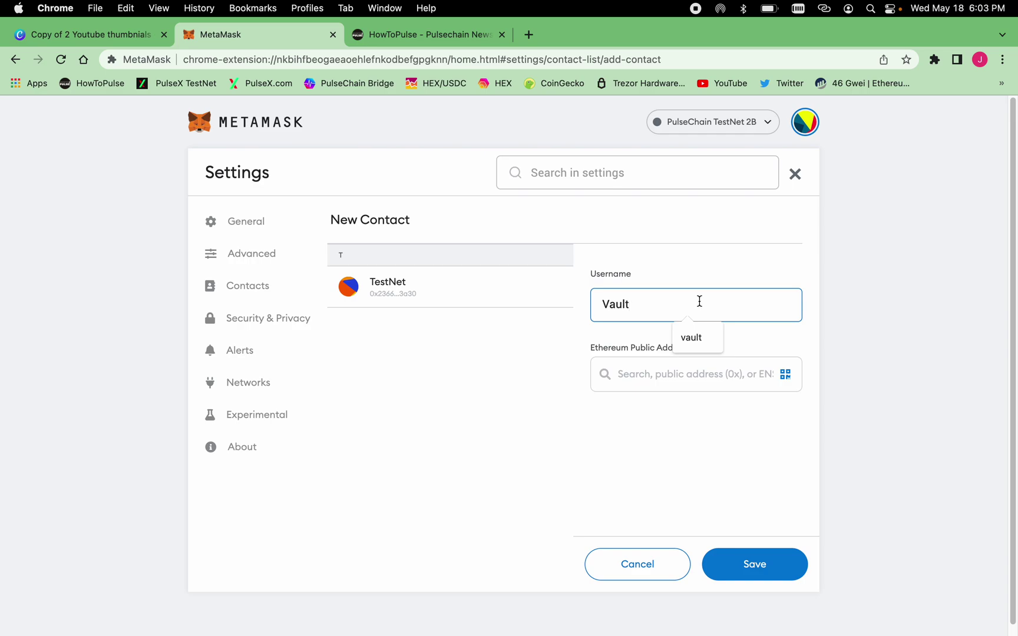
click(672, 366)
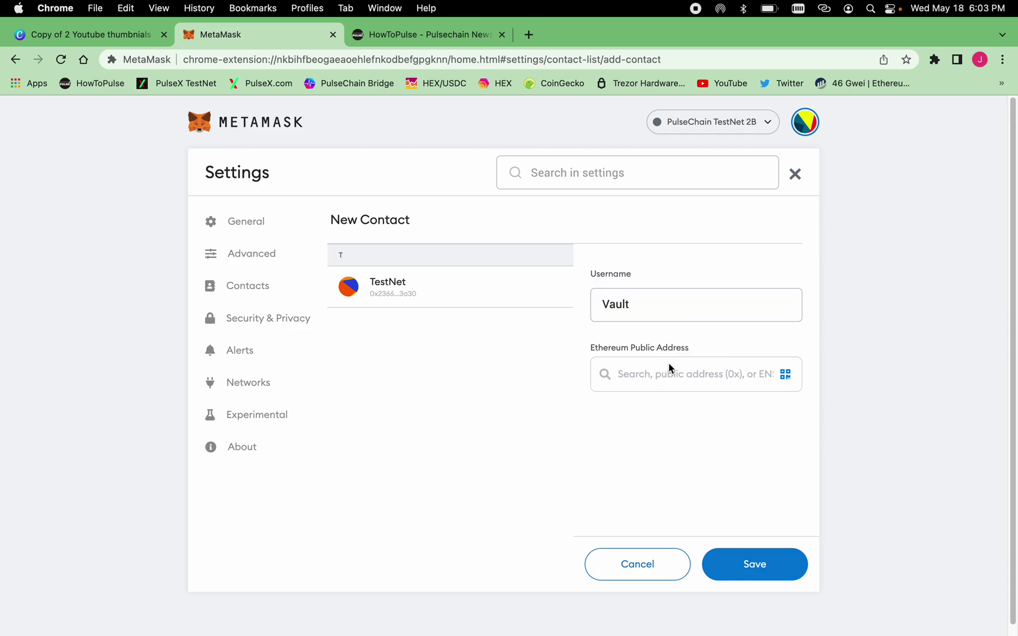
key(super+v)
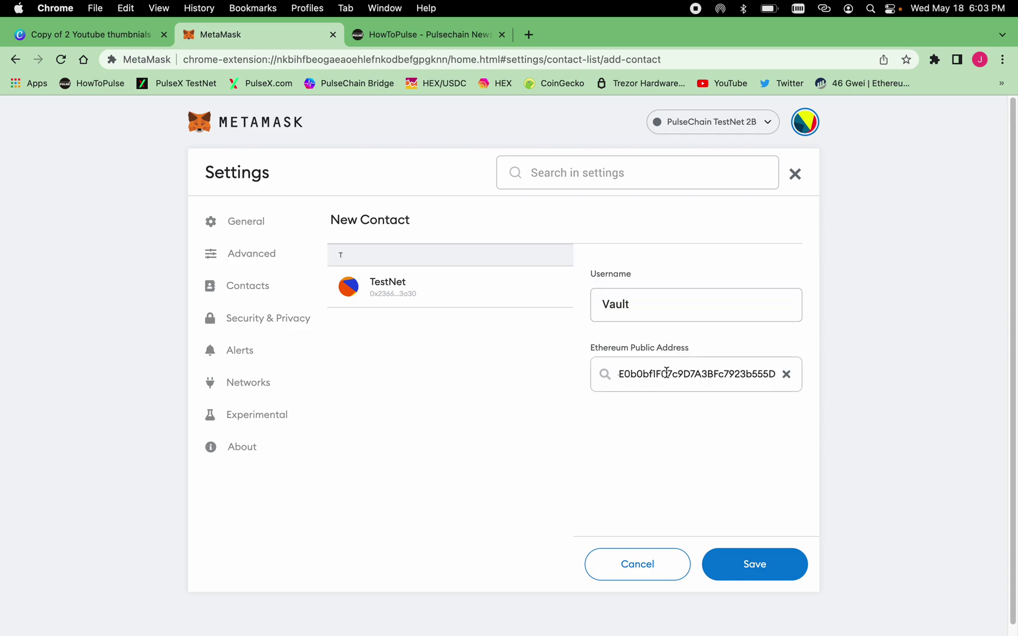
click(744, 560)
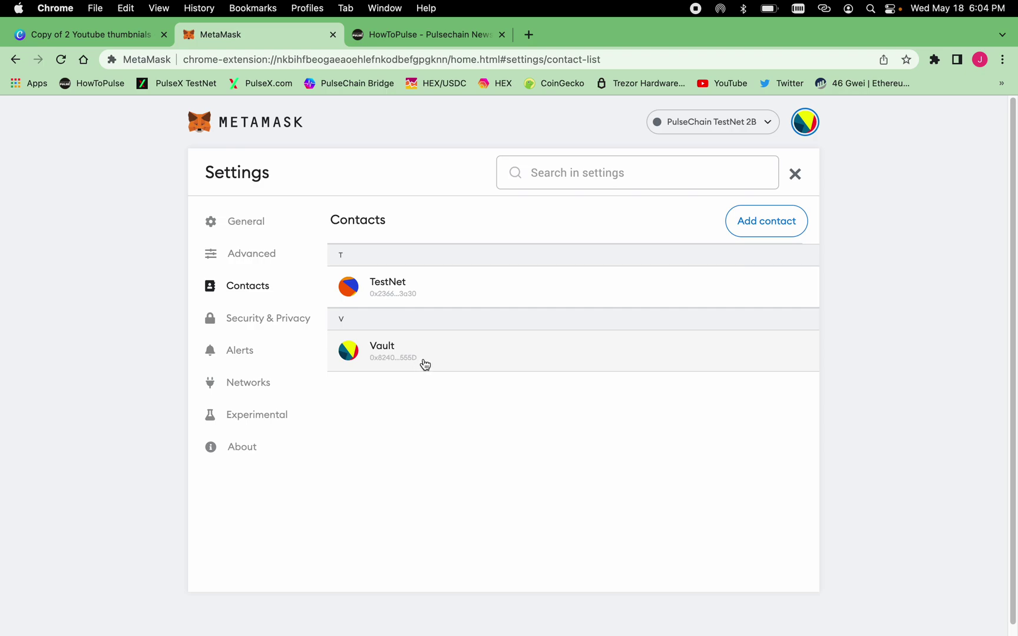
Remove the Trezor 1 account so only Account 1 and Account 2 remain.
click(793, 177)
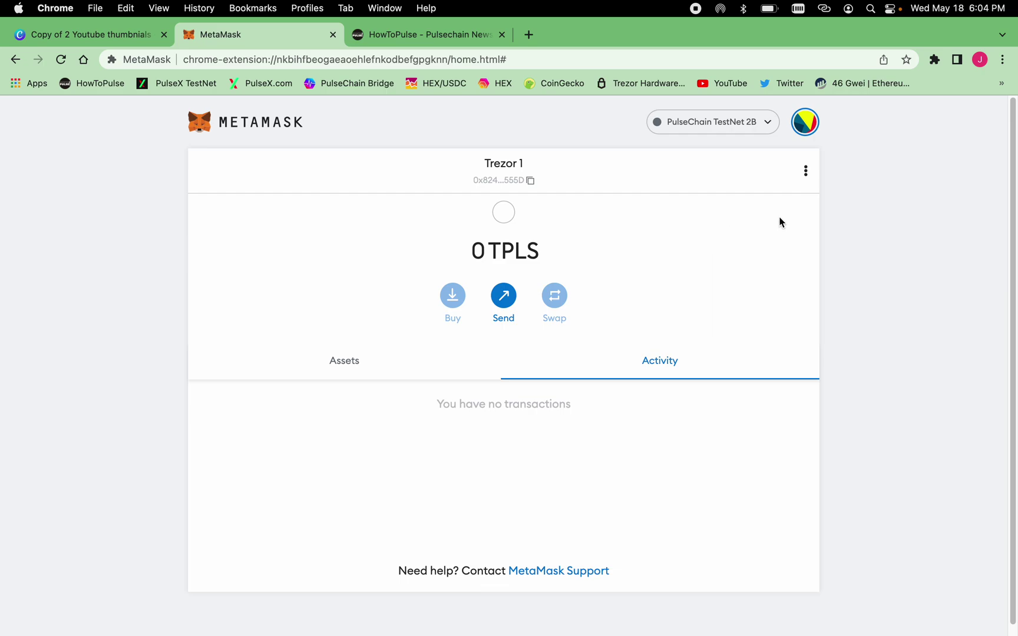
click(806, 172)
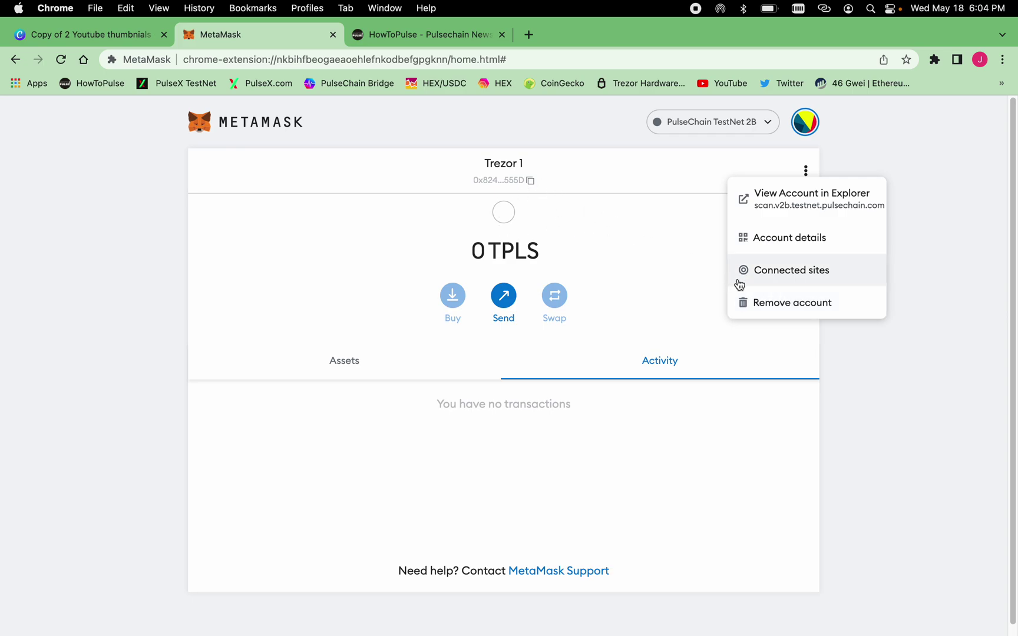
click(763, 304)
click(584, 420)
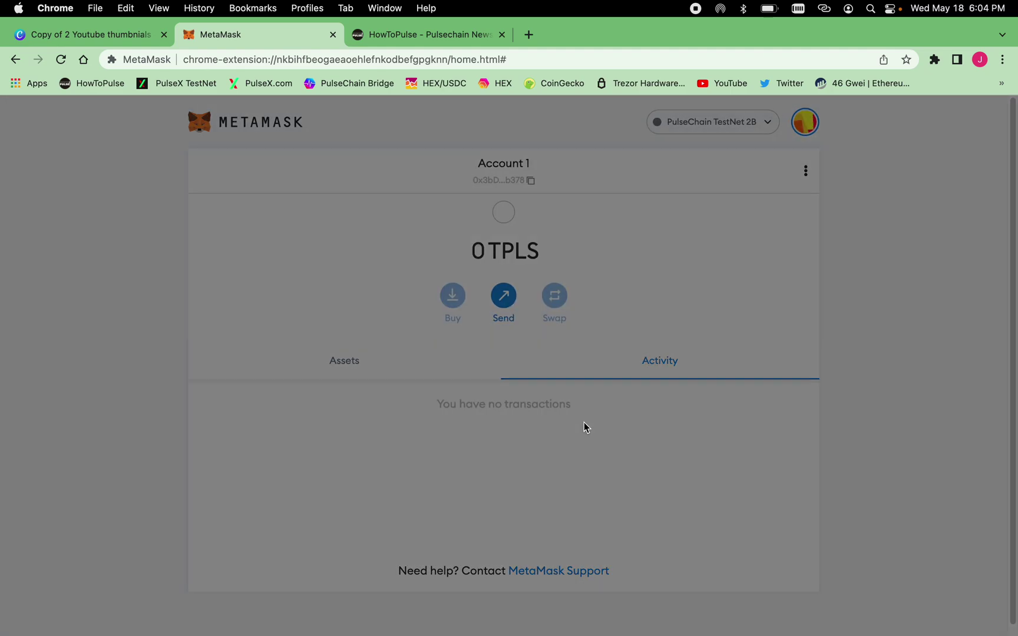
click(804, 128)
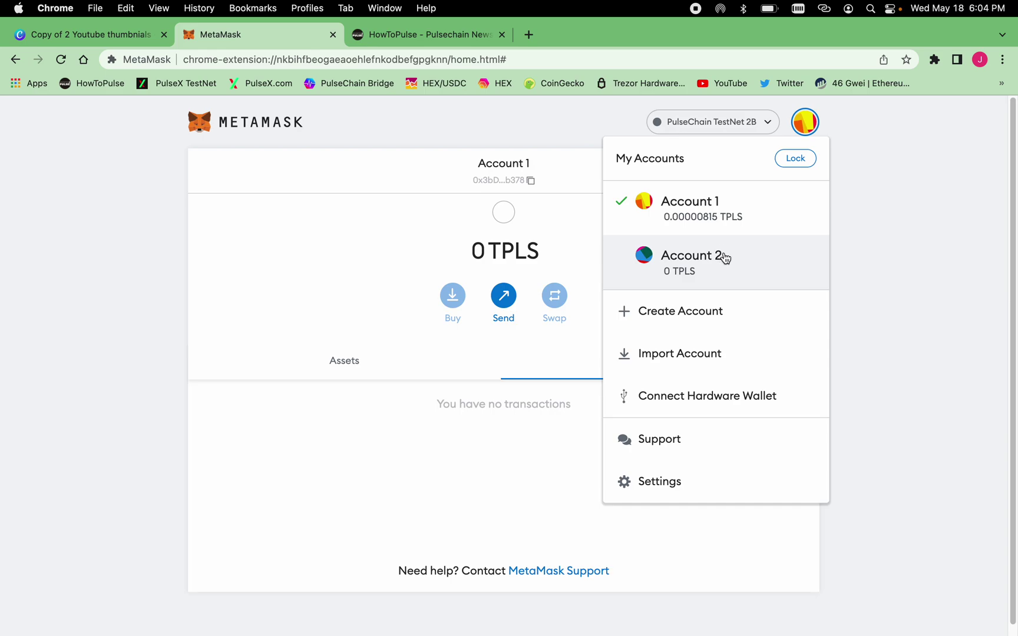
Restart the Trezor hardware-wallet connection, retrying past the wrong previous session error.
click(584, 206)
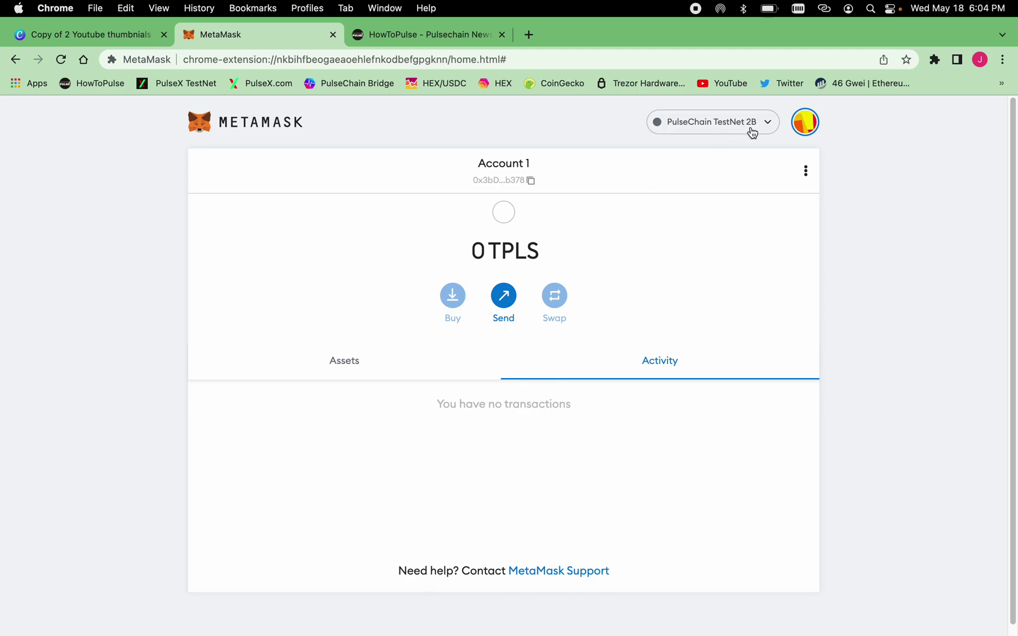
click(813, 127)
click(723, 388)
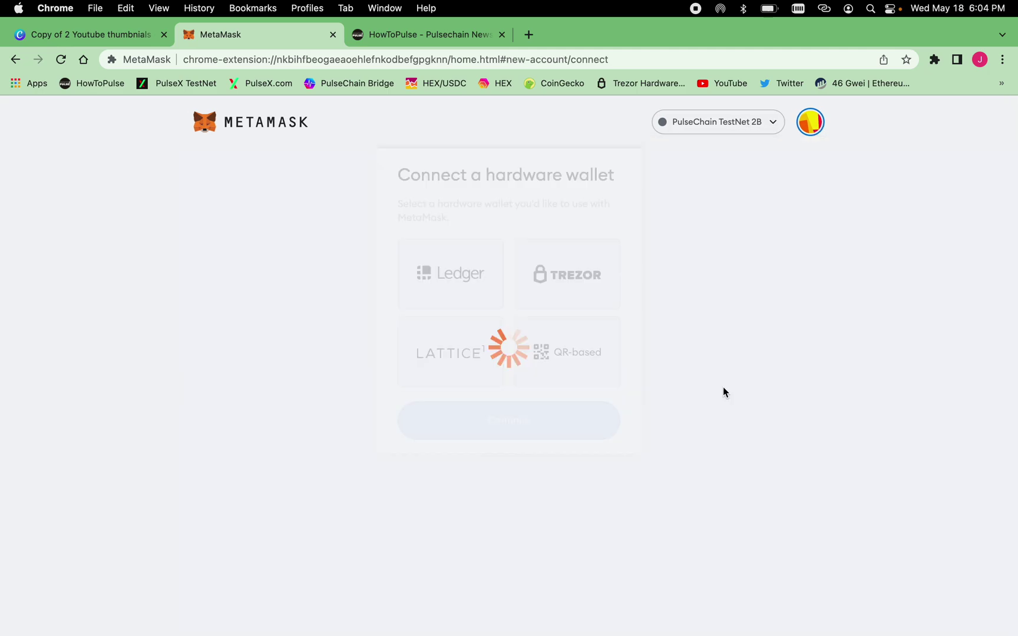
click(590, 286)
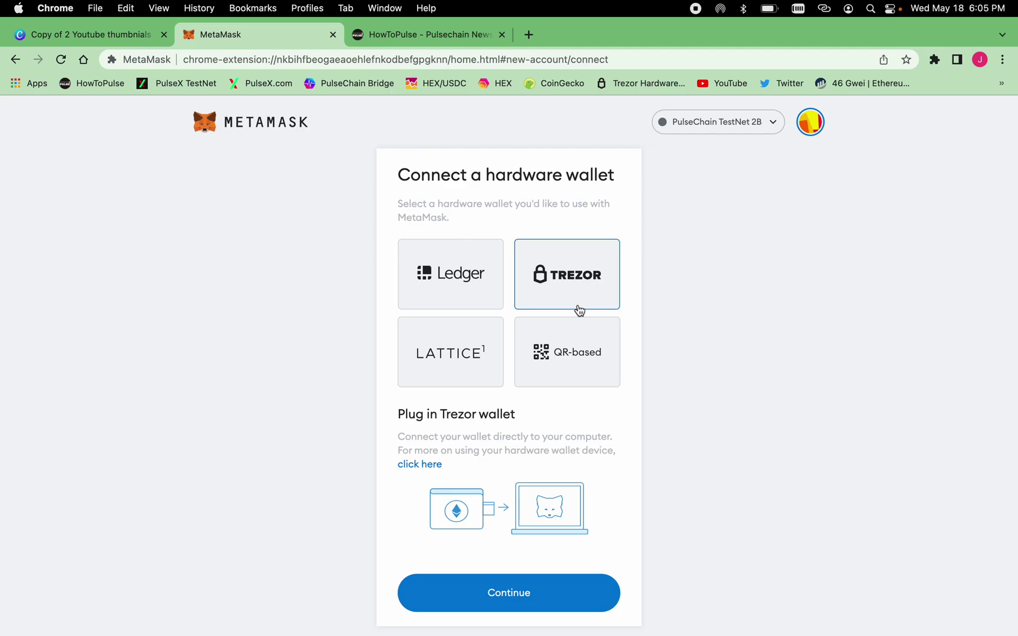
click(554, 591)
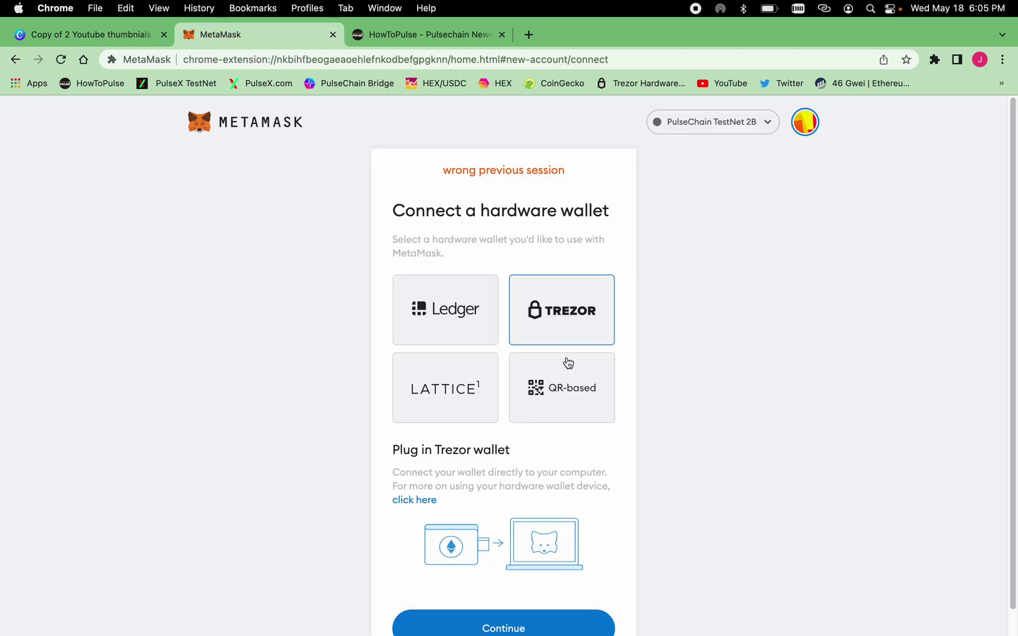
click(535, 626)
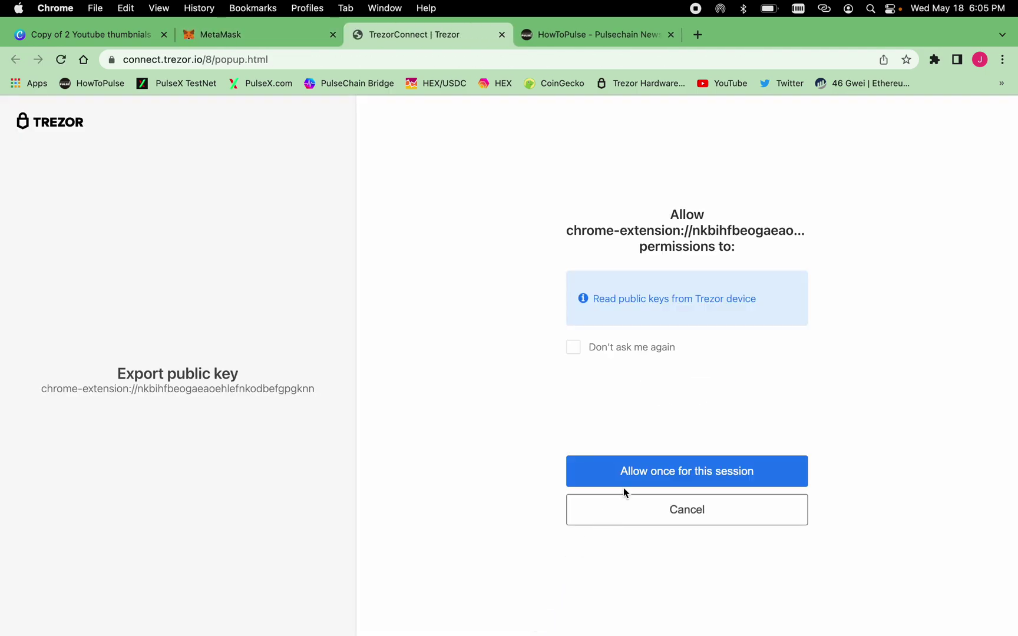
Export the Trezor's public key, unlocking it with the PIN and an empty passphrase.
click(635, 478)
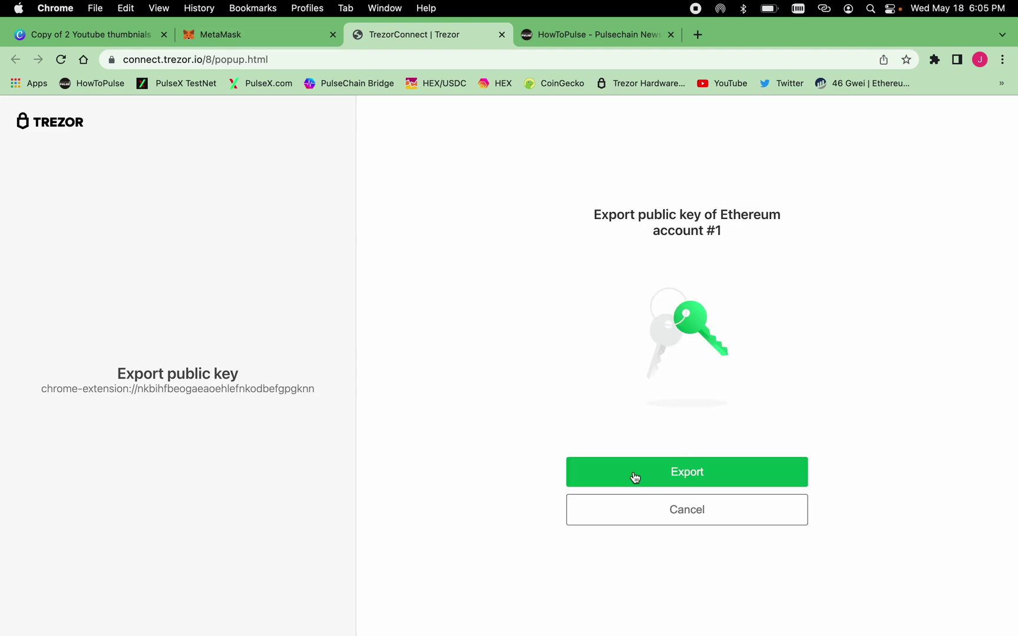
click(635, 477)
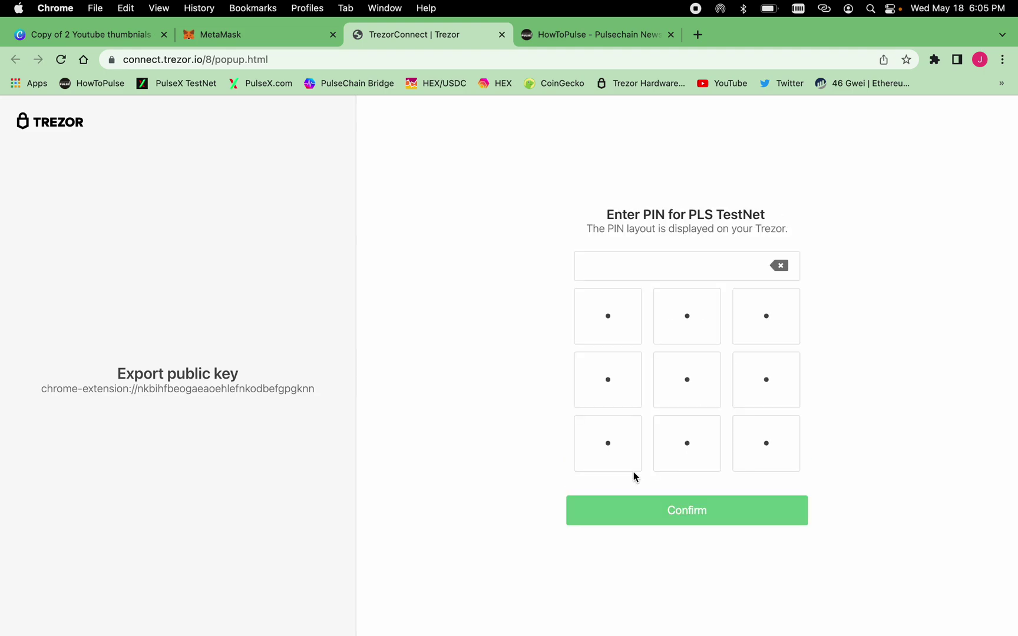
click(744, 396)
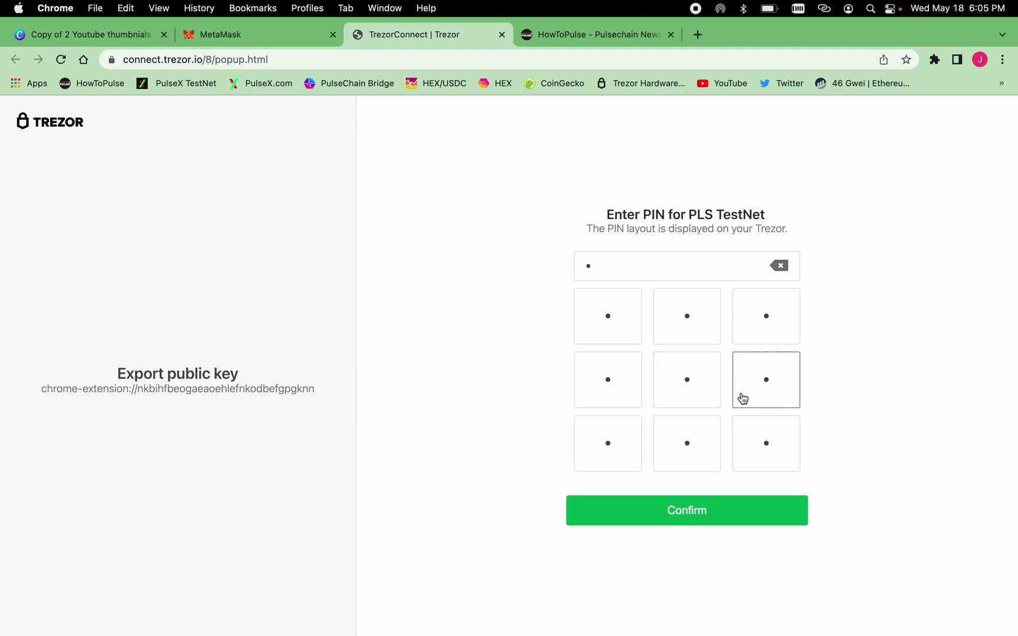
click(620, 440)
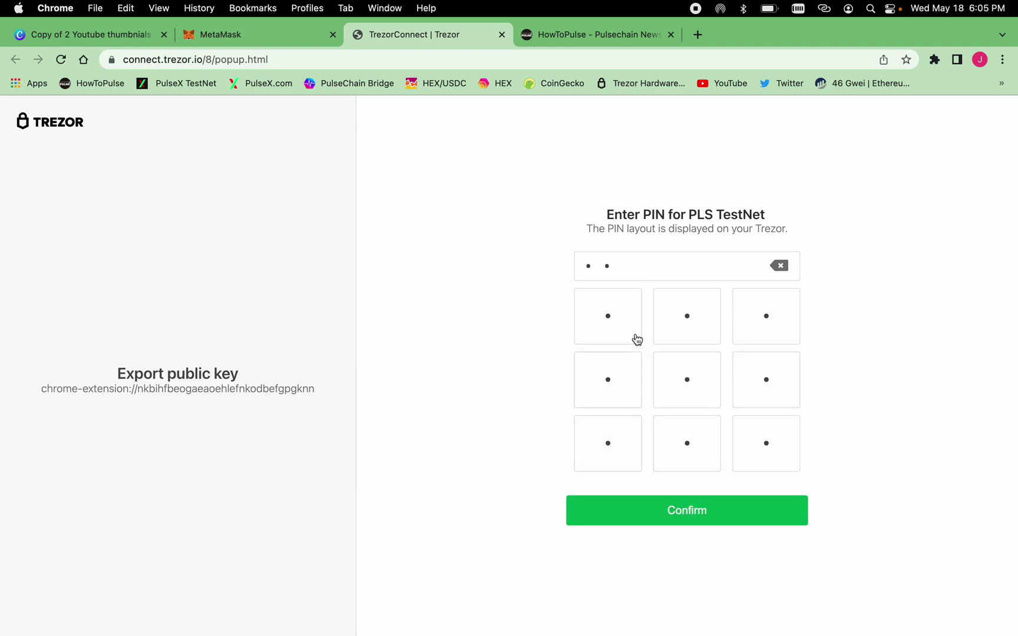
click(627, 324)
click(672, 384)
click(680, 449)
click(681, 503)
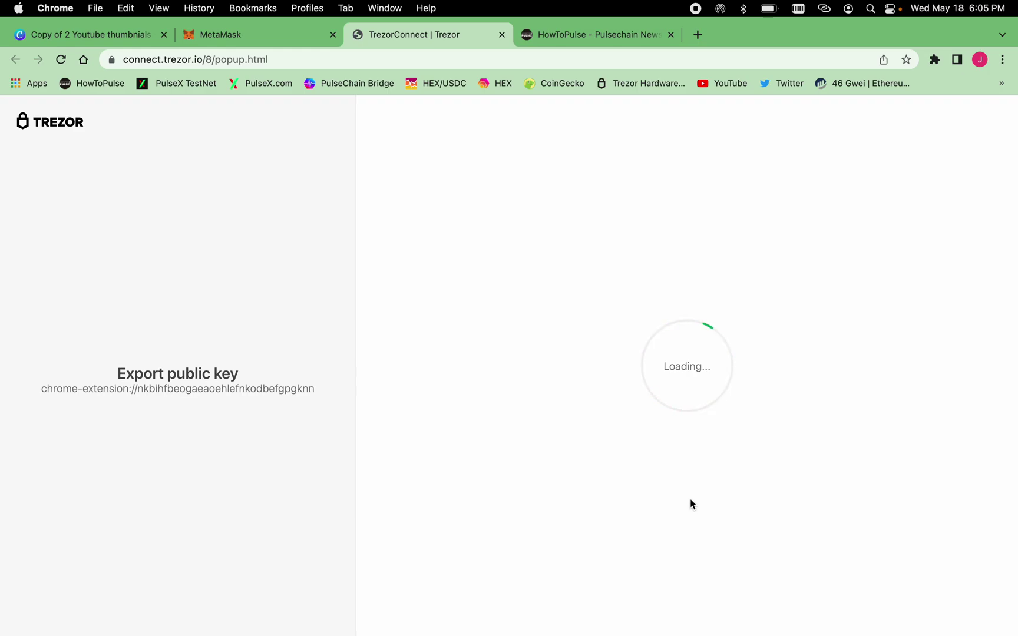
click(695, 466)
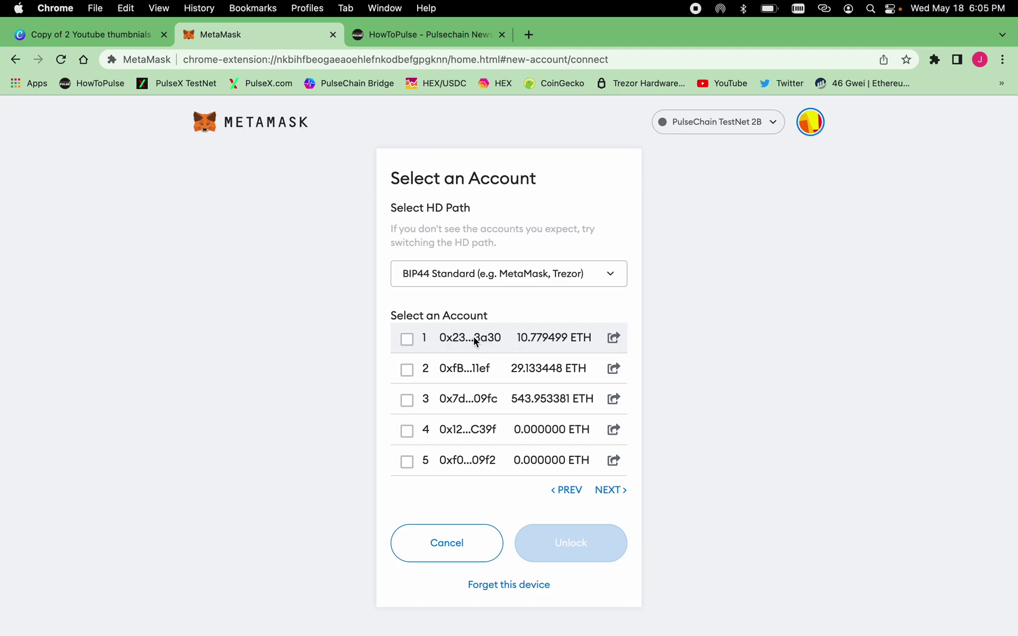
Add Trezor account 1 and view its 10.7795 TPLS plus PLSX, PRT and PLP balances.
click(407, 340)
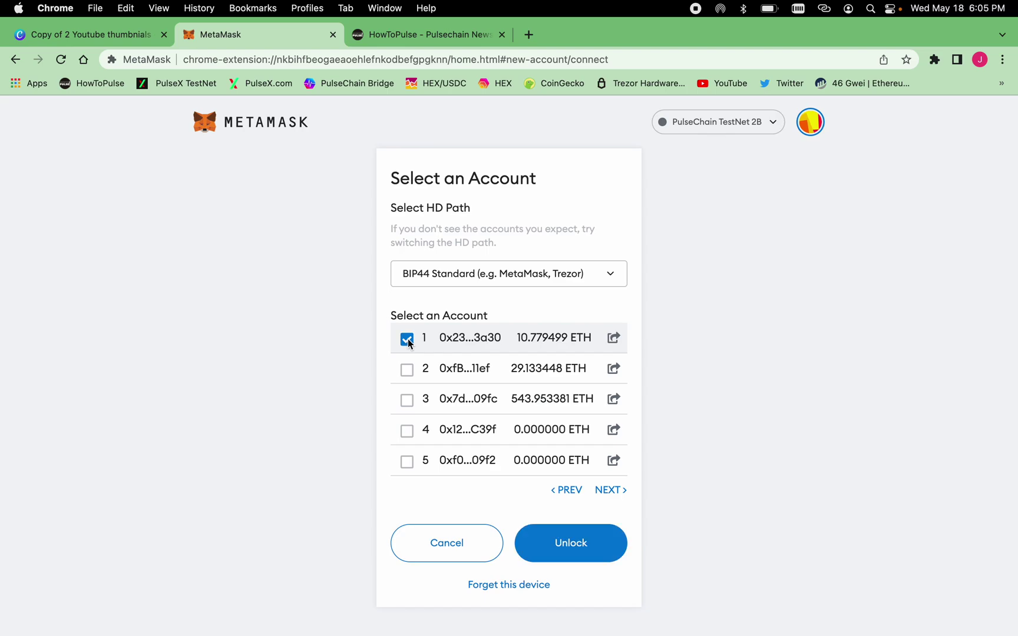
click(565, 545)
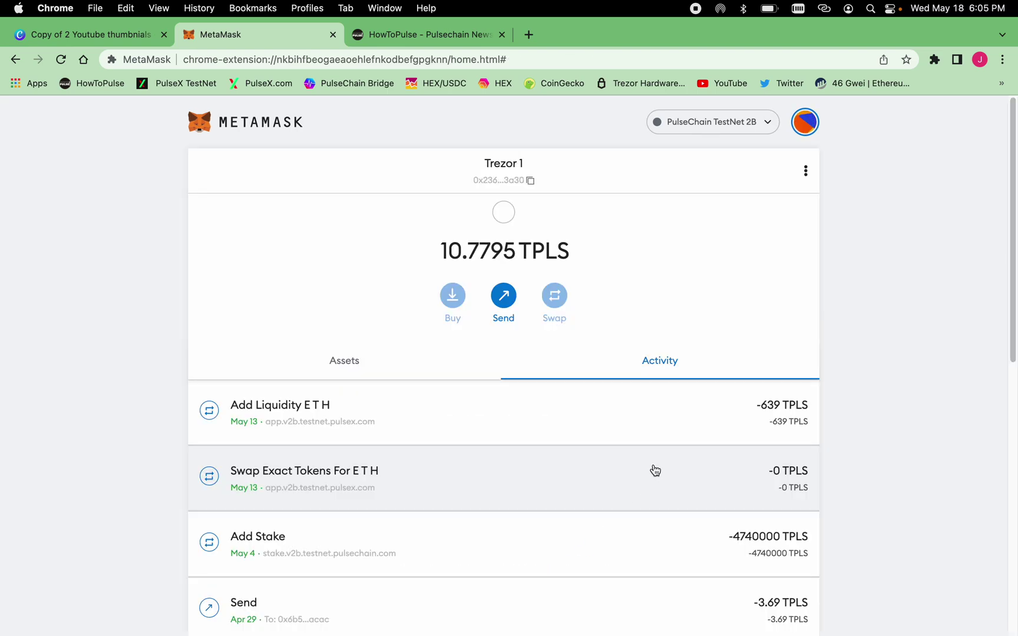
click(362, 370)
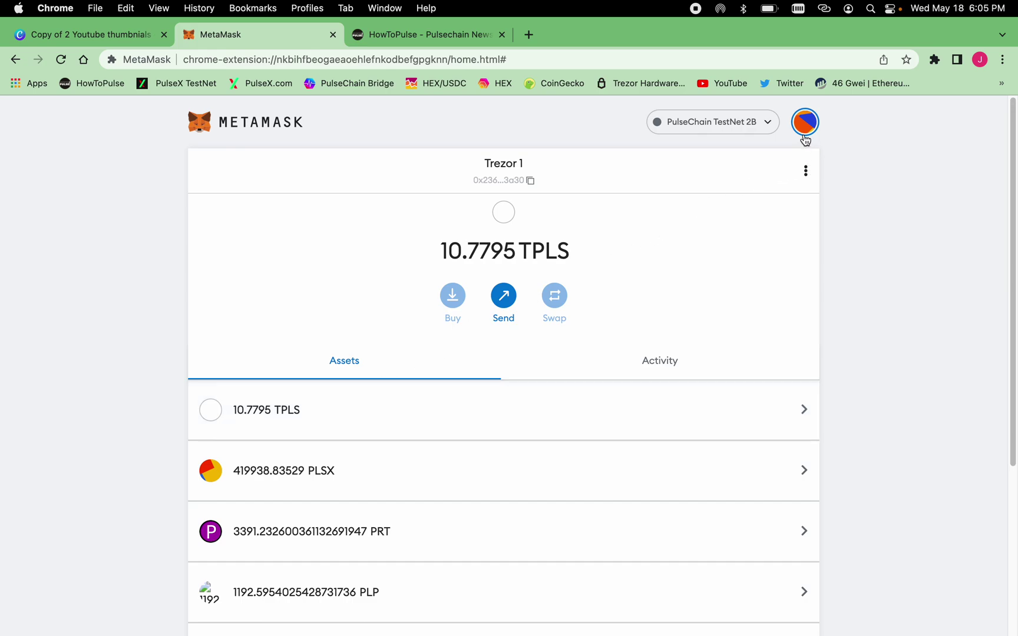
Set up a 1 TPLS send from Trezor 1 to Vault and reach the confirmation screen.
click(505, 296)
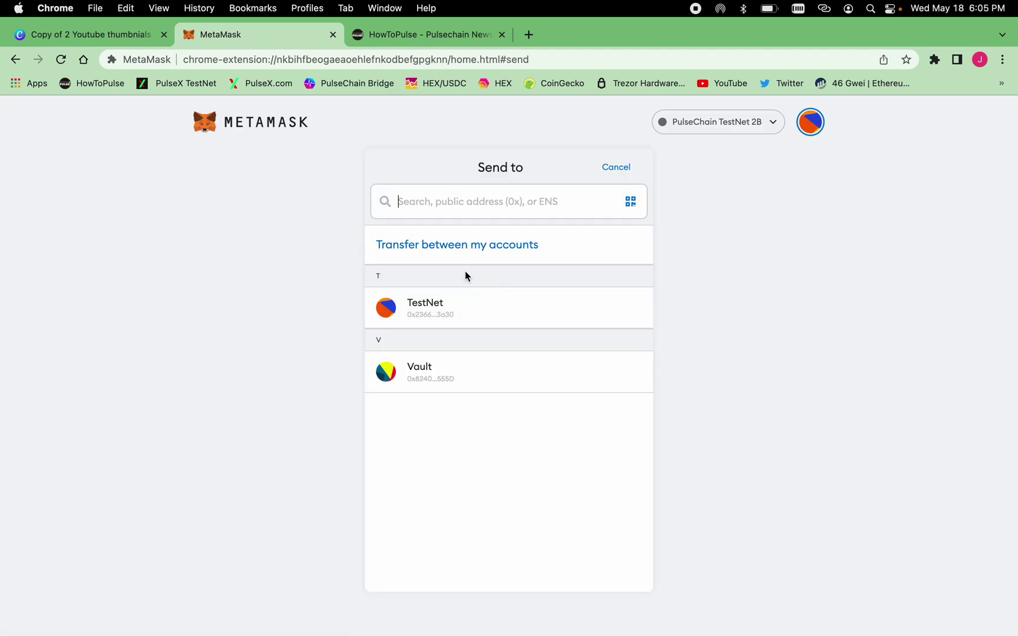
click(443, 380)
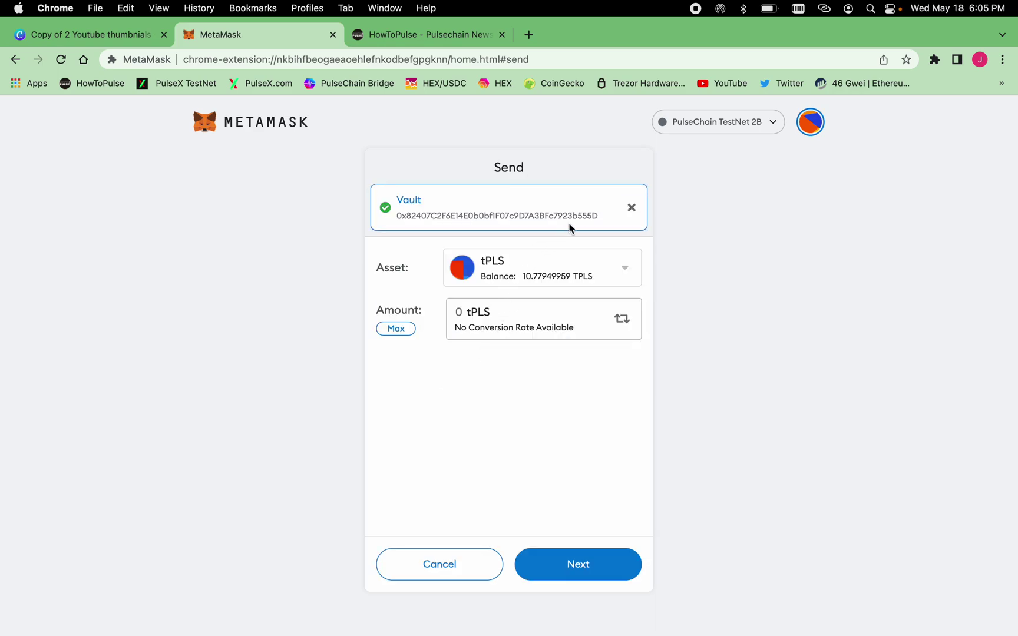
text(1)
click(588, 554)
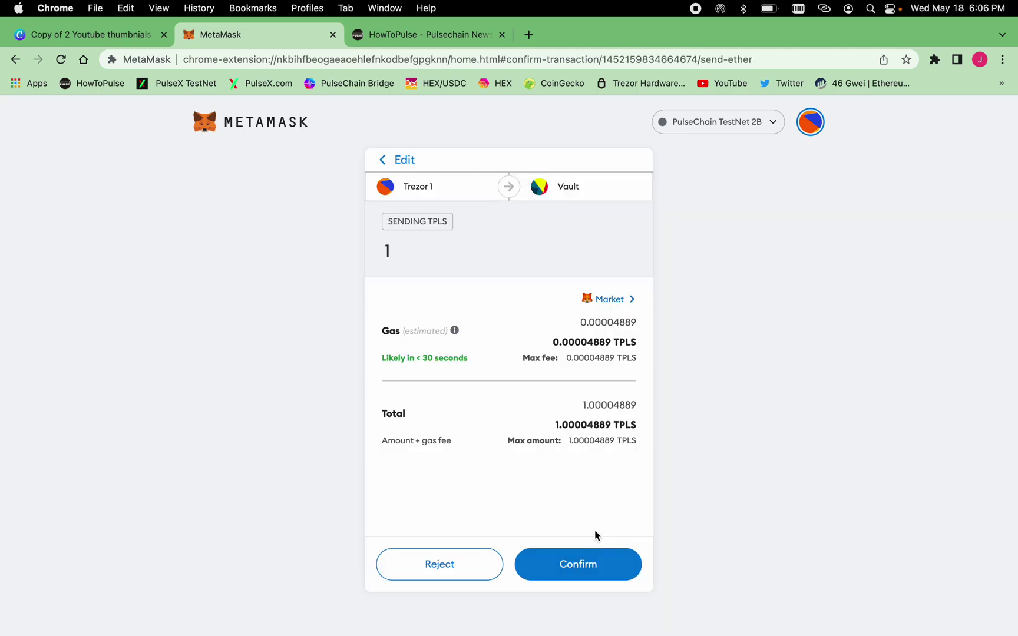
Confirm the 1 TPLS transfer to Vault and allow Trezor signing for this session.
click(589, 562)
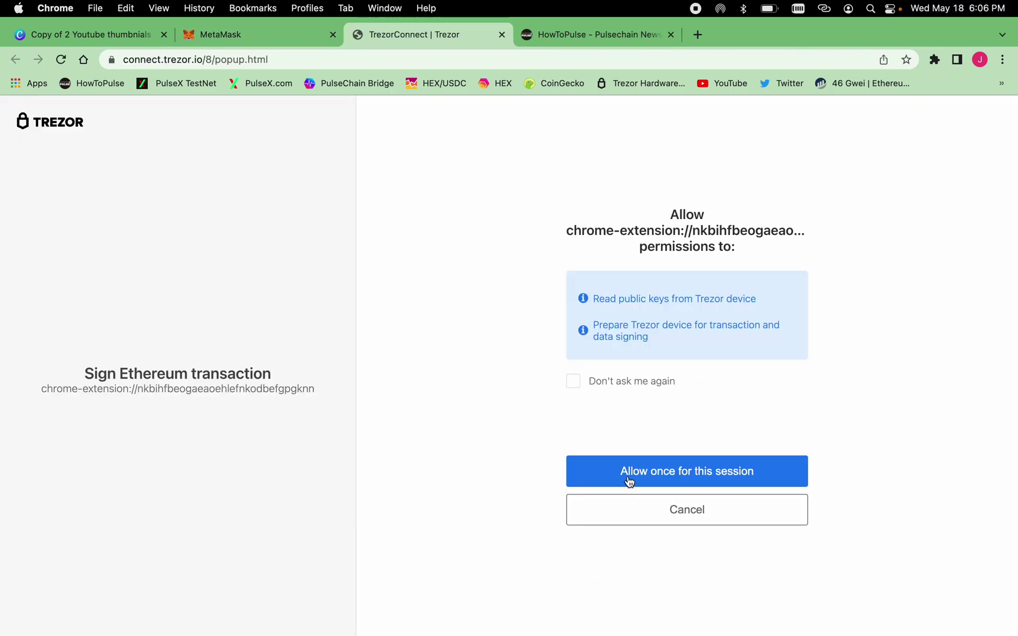
click(628, 478)
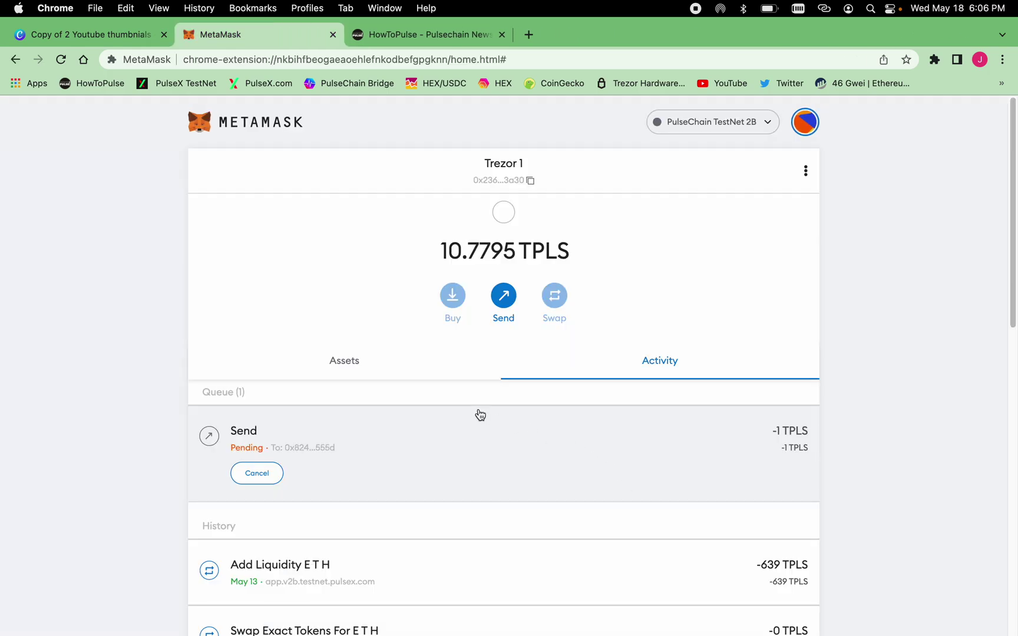
Confirm Trezor 1 now holds 9.7795 TPLS in the Assets view, then show the account list.
click(348, 366)
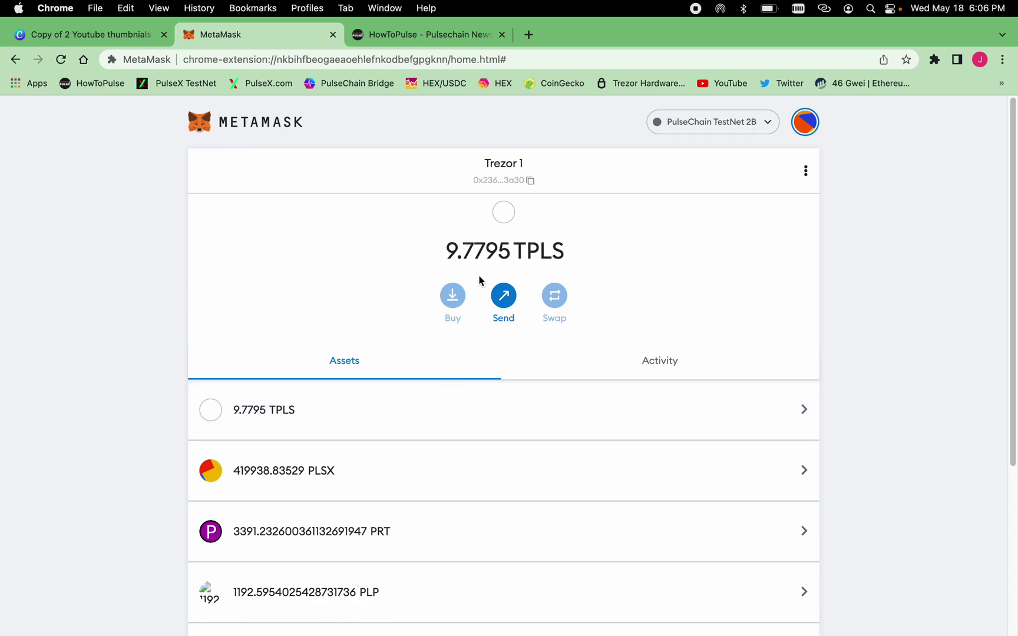
click(802, 130)
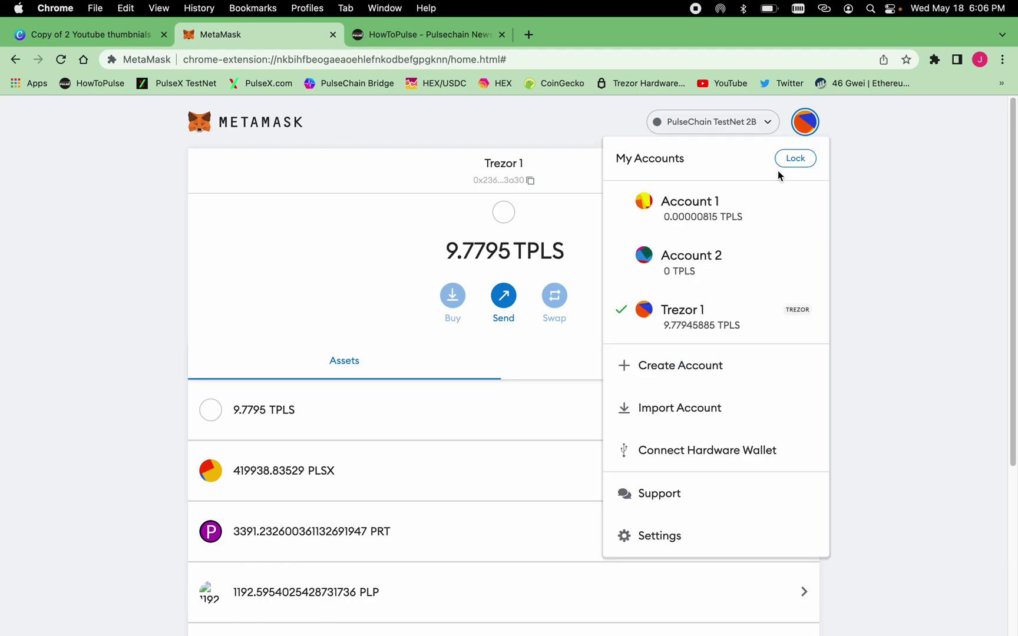
Remove the Trezor 1 account from MetaMask.
click(802, 134)
click(807, 174)
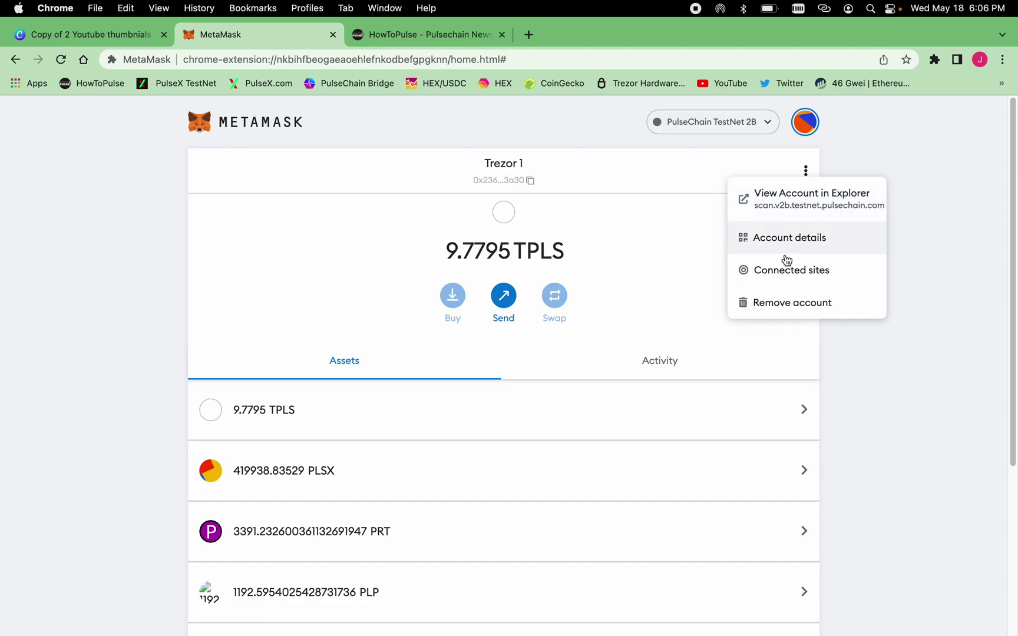
click(781, 301)
click(613, 417)
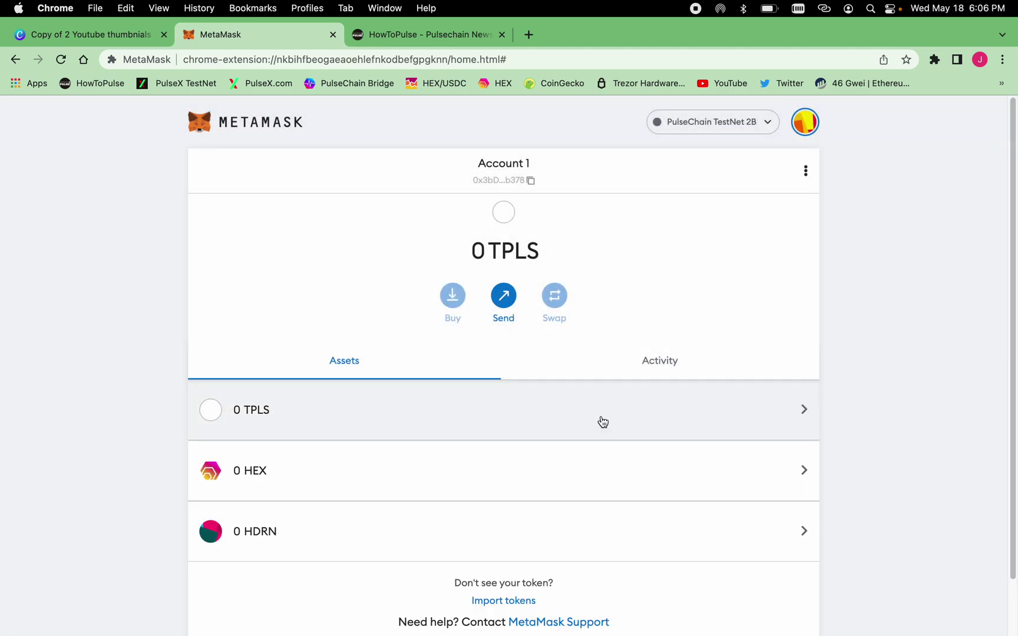
Start connecting a hardware wallet with Trezor selected.
click(809, 125)
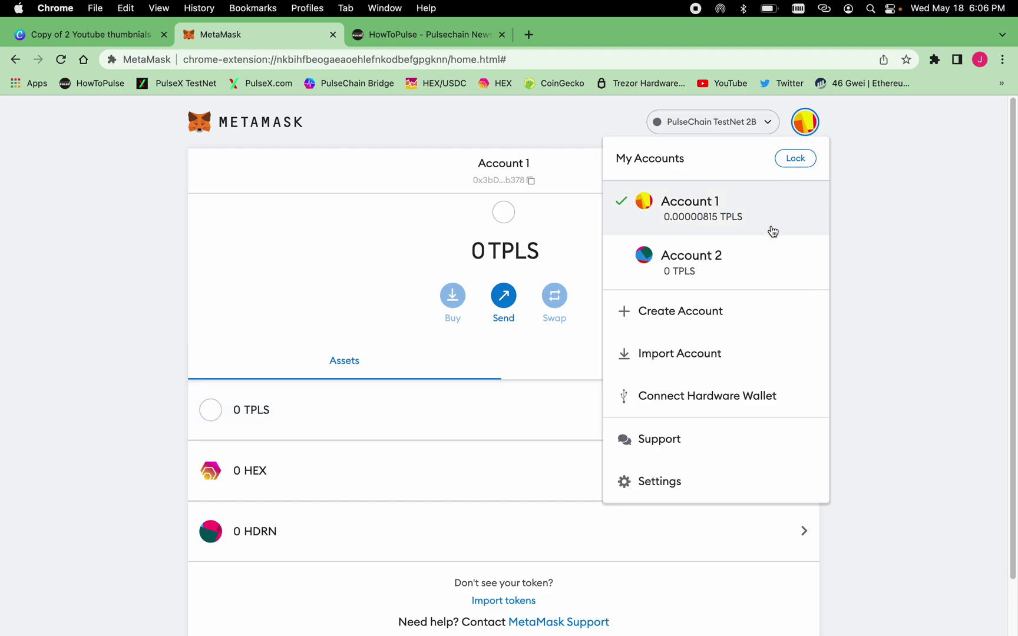
click(721, 392)
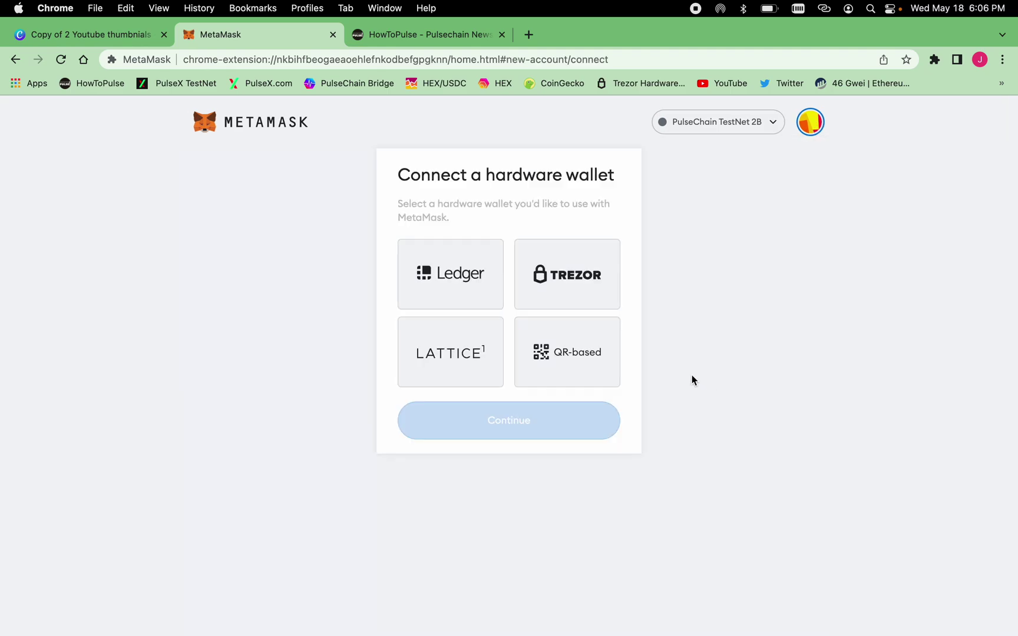
click(591, 282)
Continue in Trezor Connect, allow wallet access and export the Trezor's public key.
click(541, 589)
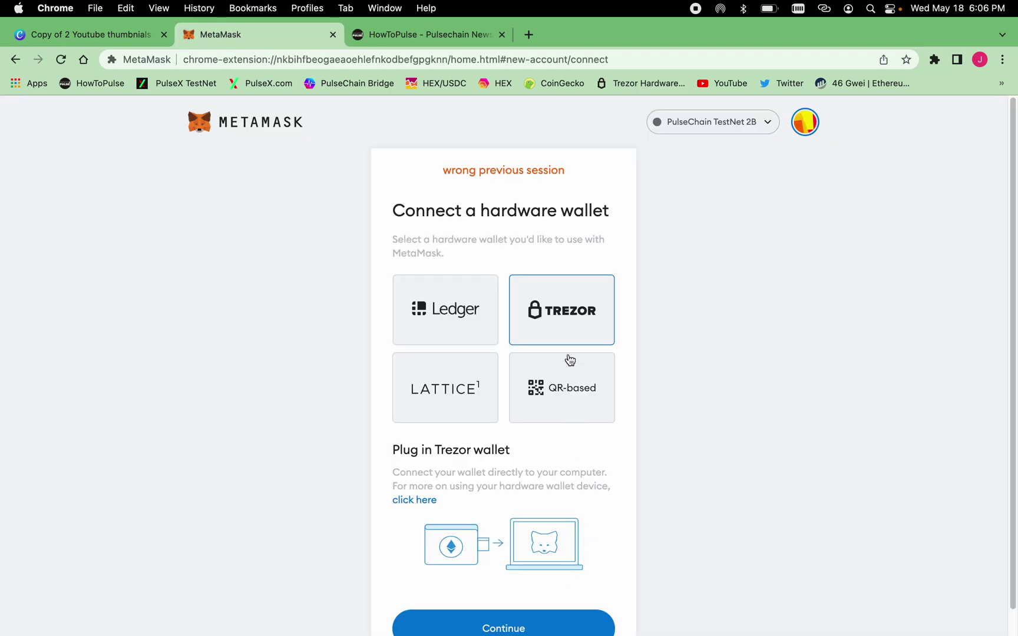
click(526, 626)
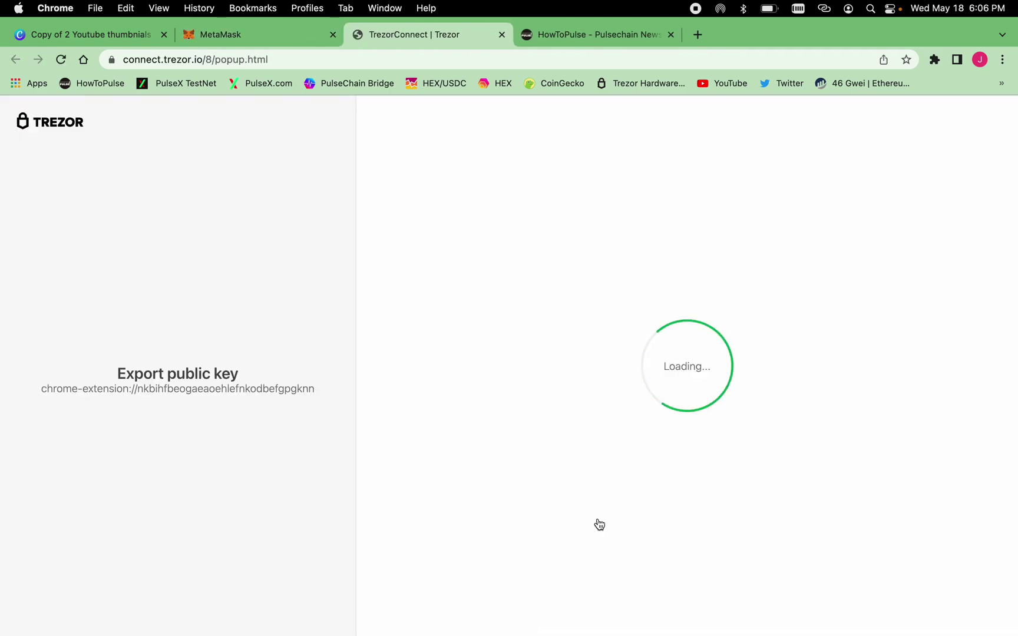
click(621, 475)
click(620, 473)
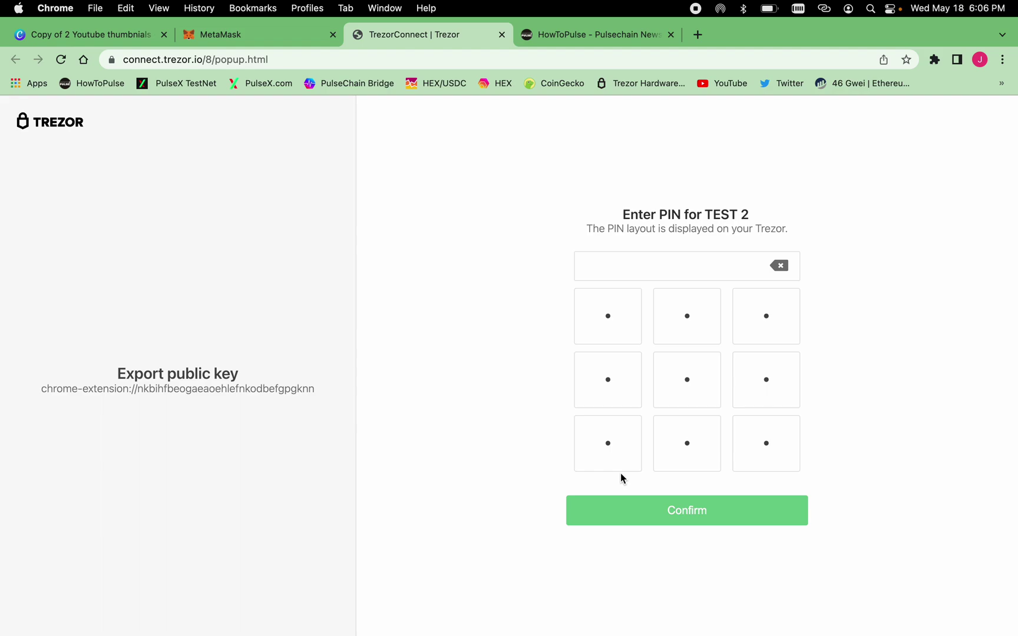
Enter the five-digit PIN to unlock the TEST 2 Trezor.
click(636, 324)
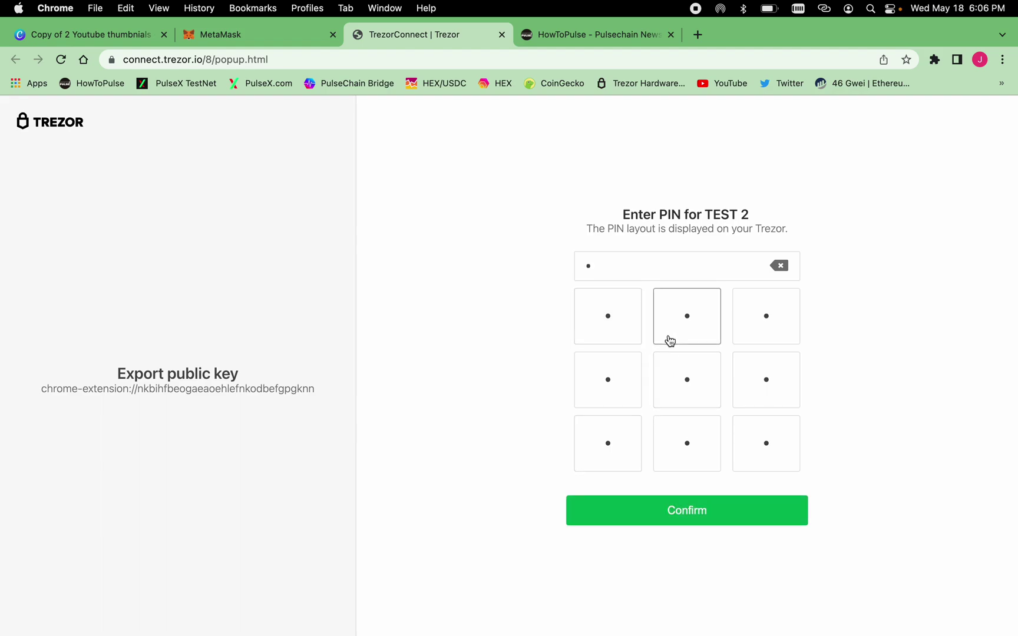
click(616, 443)
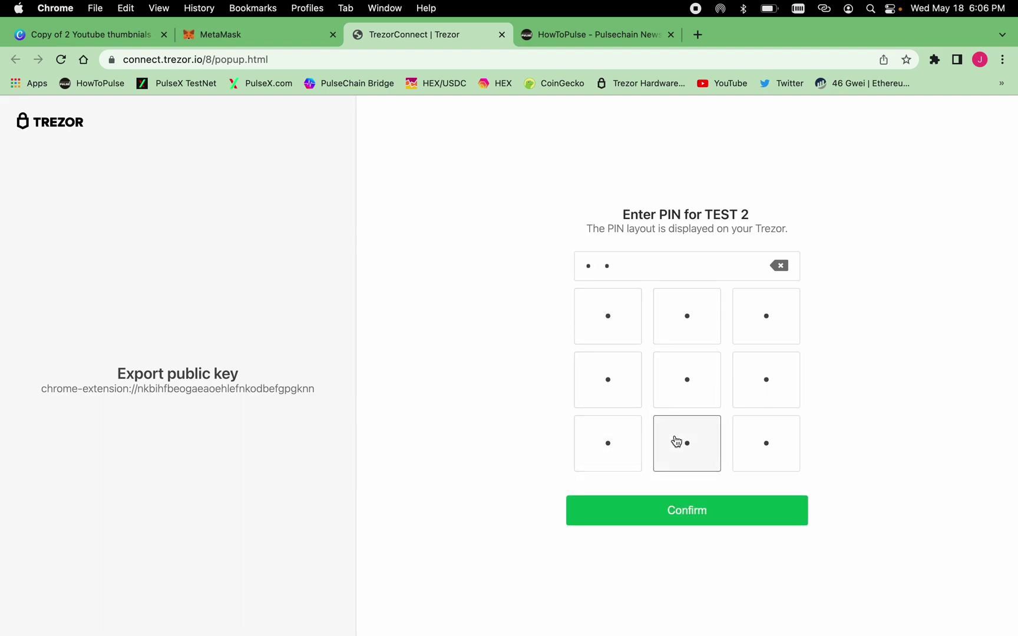
click(676, 440)
click(743, 393)
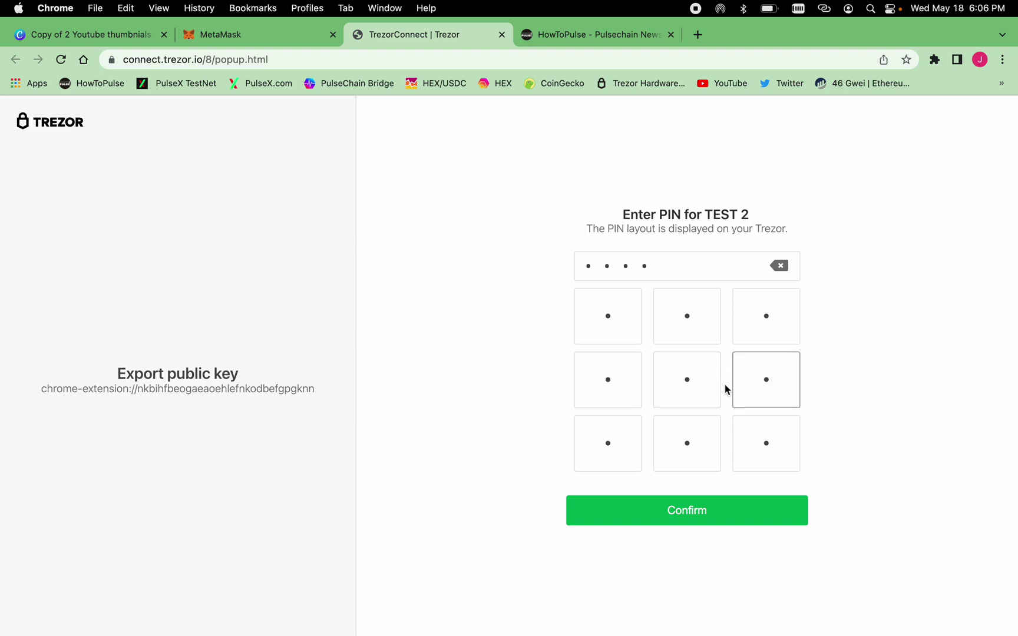
click(741, 331)
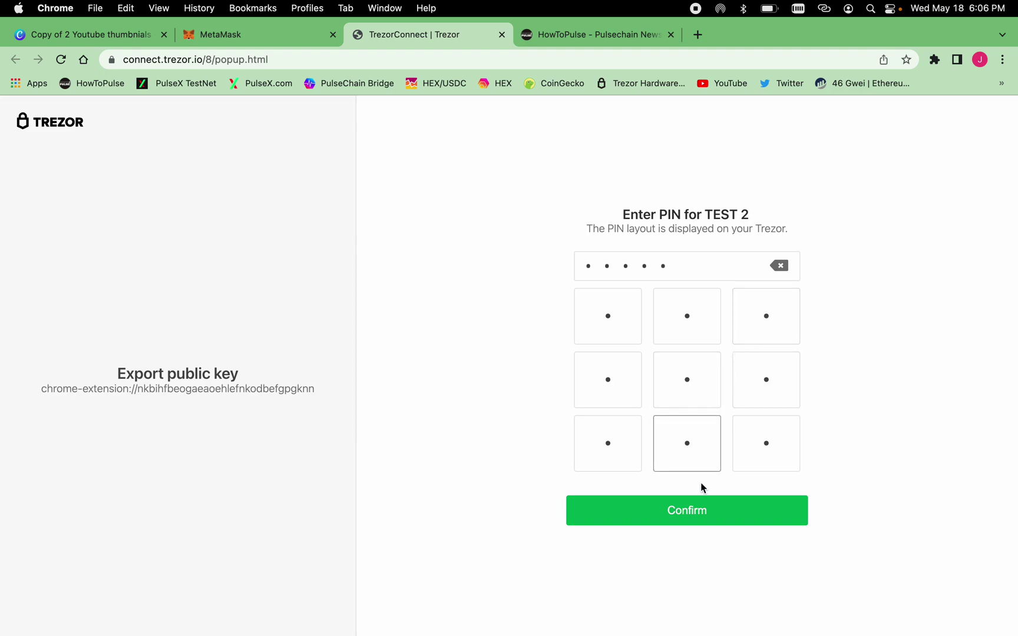
click(698, 507)
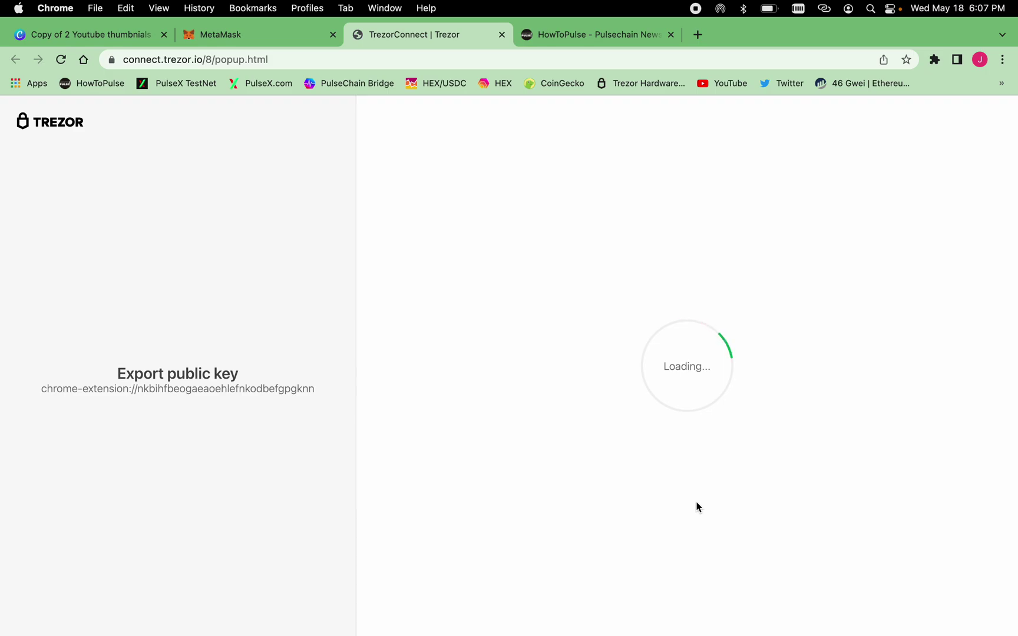
Submit an empty passphrase and add the first account holding 1.000000 TPLS.
click(690, 465)
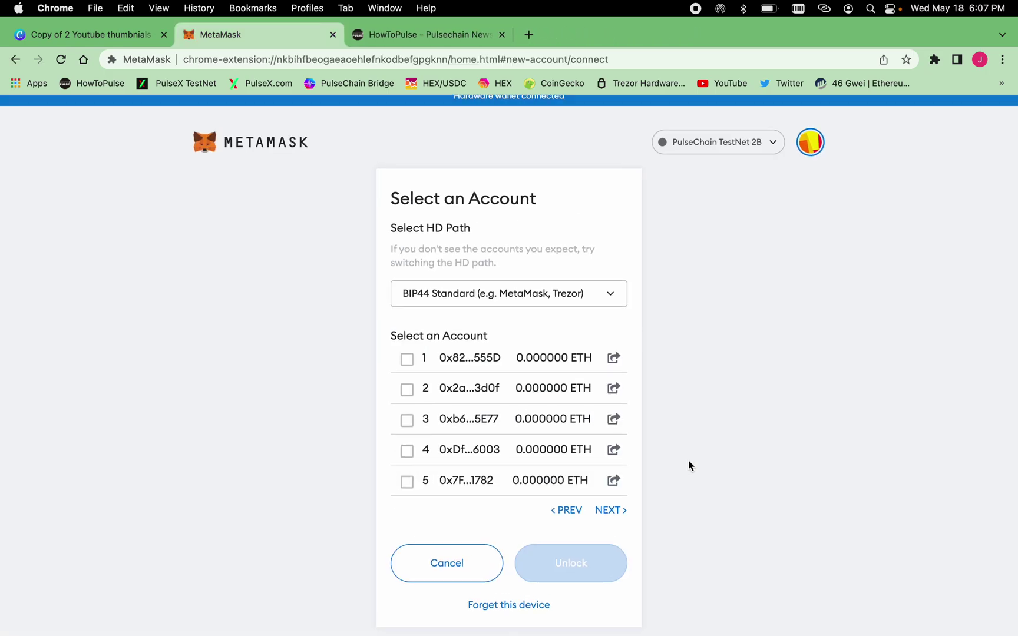
click(500, 370)
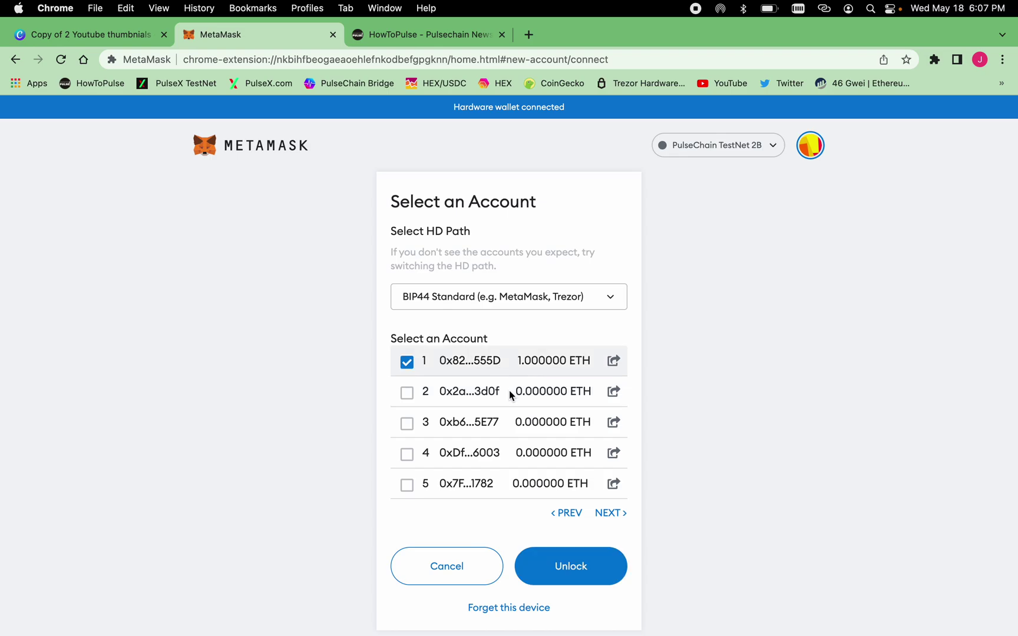
click(581, 556)
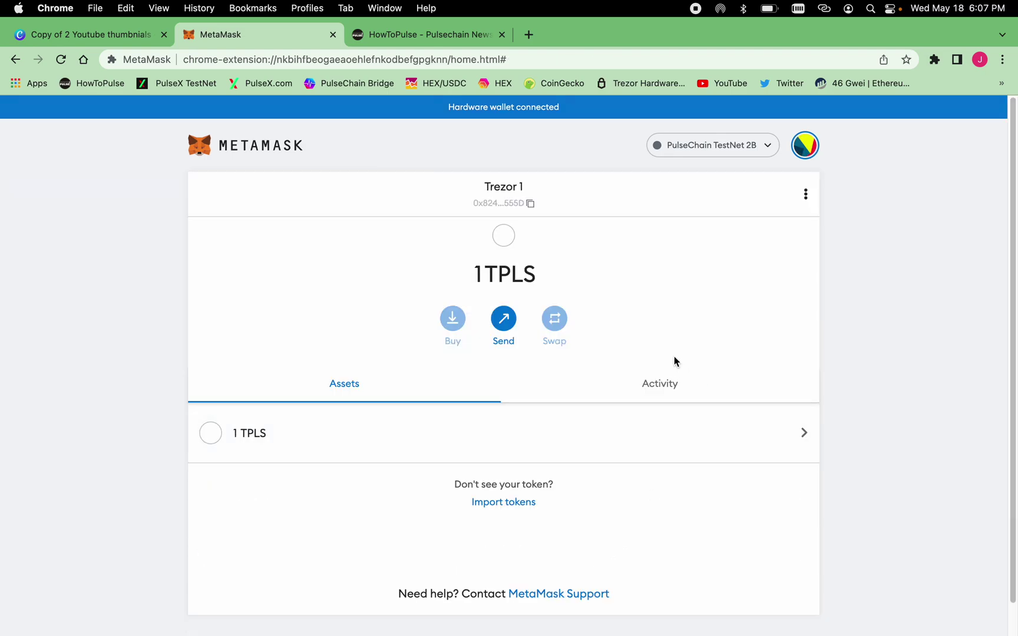